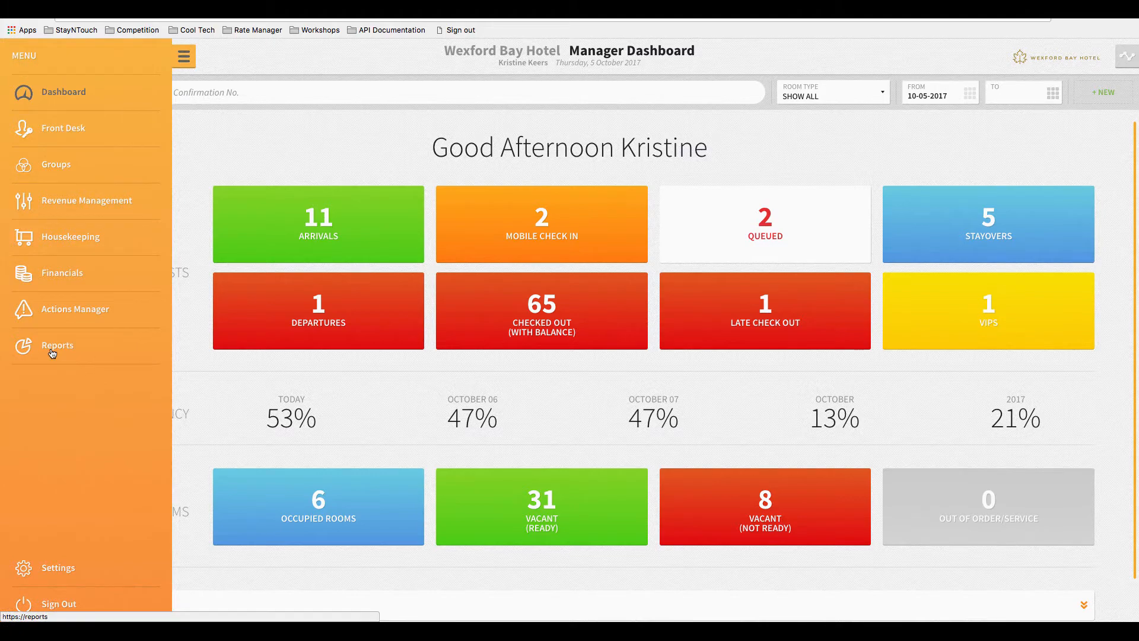
Open the reports section and review the scheduled reports, the scheduled exports and the full list of available reports
click(53, 353)
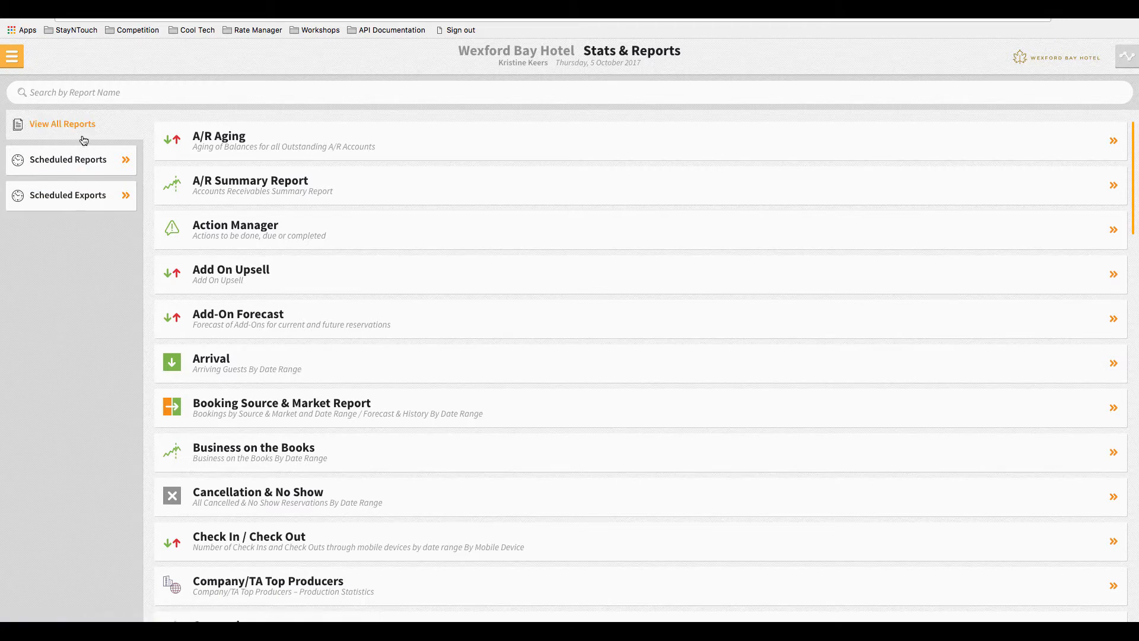
click(84, 157)
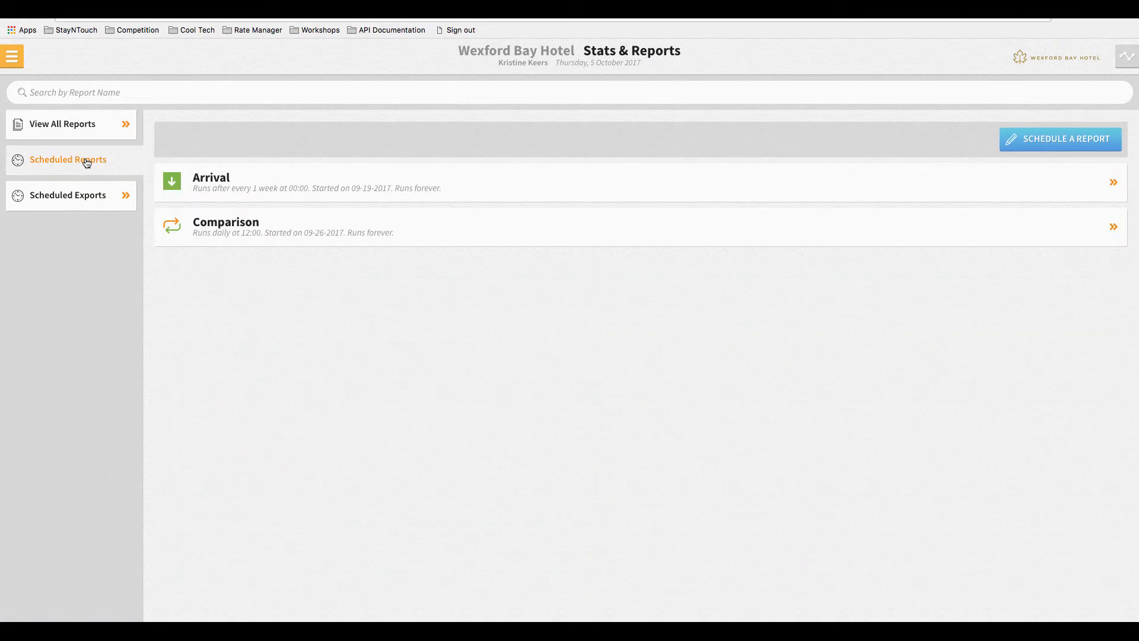
click(87, 203)
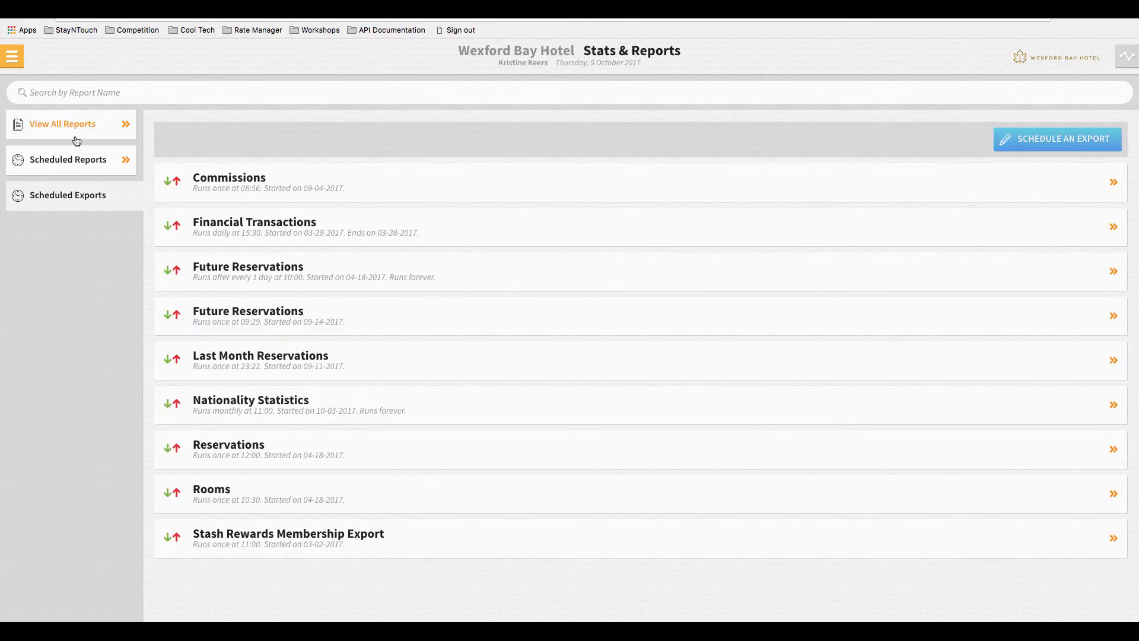
click(91, 131)
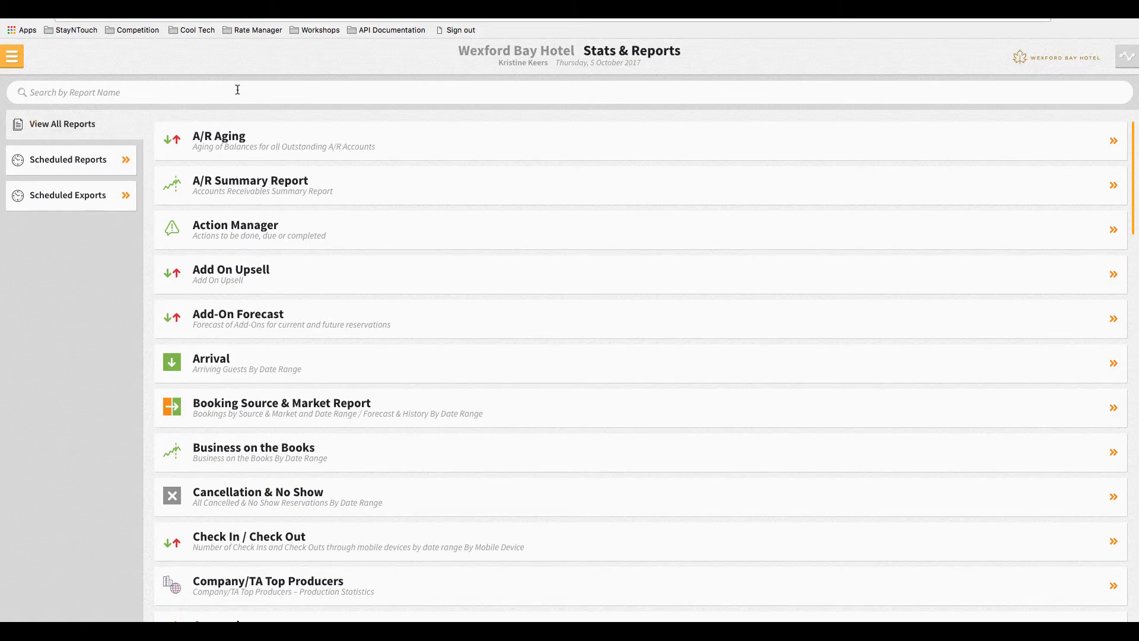
scroll(418, 238, down, 3)
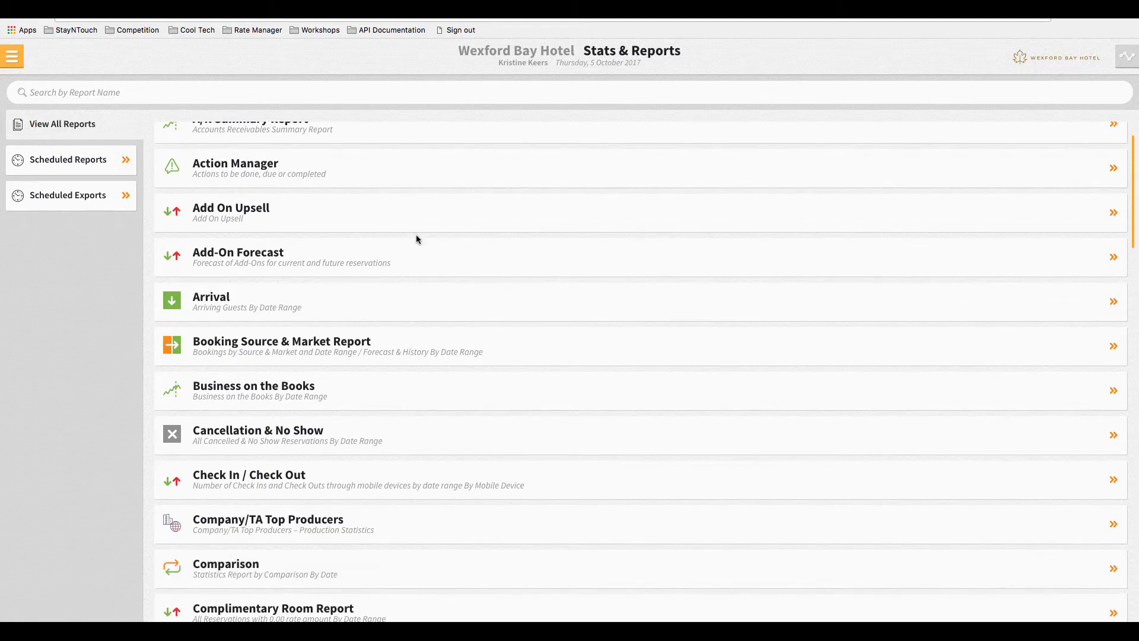
scroll(415, 239, down, 20)
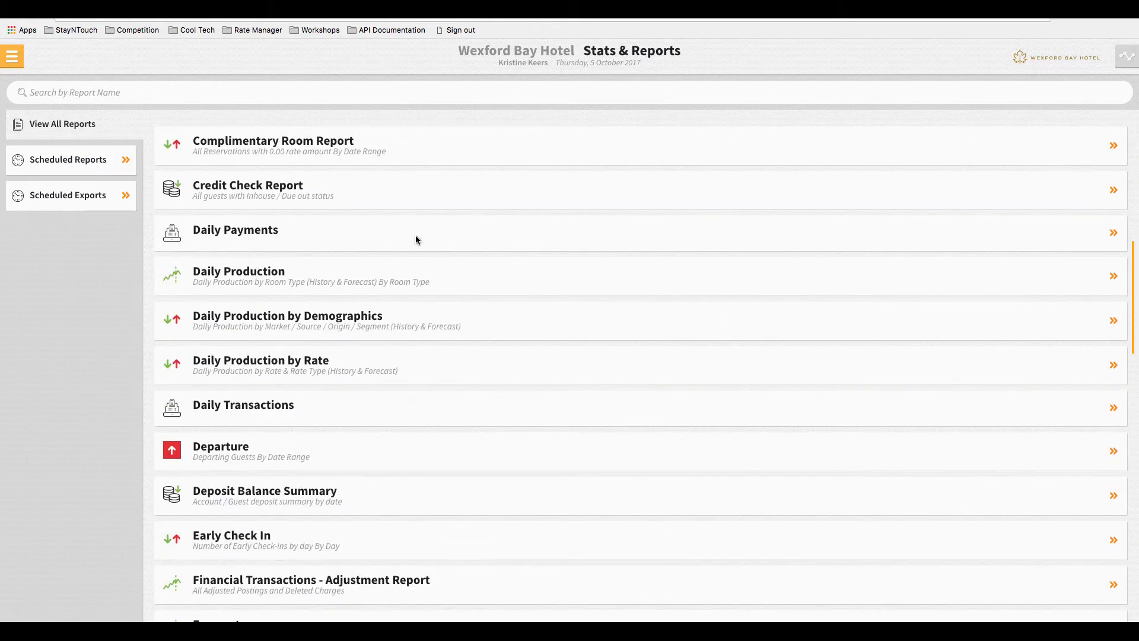
scroll(416, 237, up, 20)
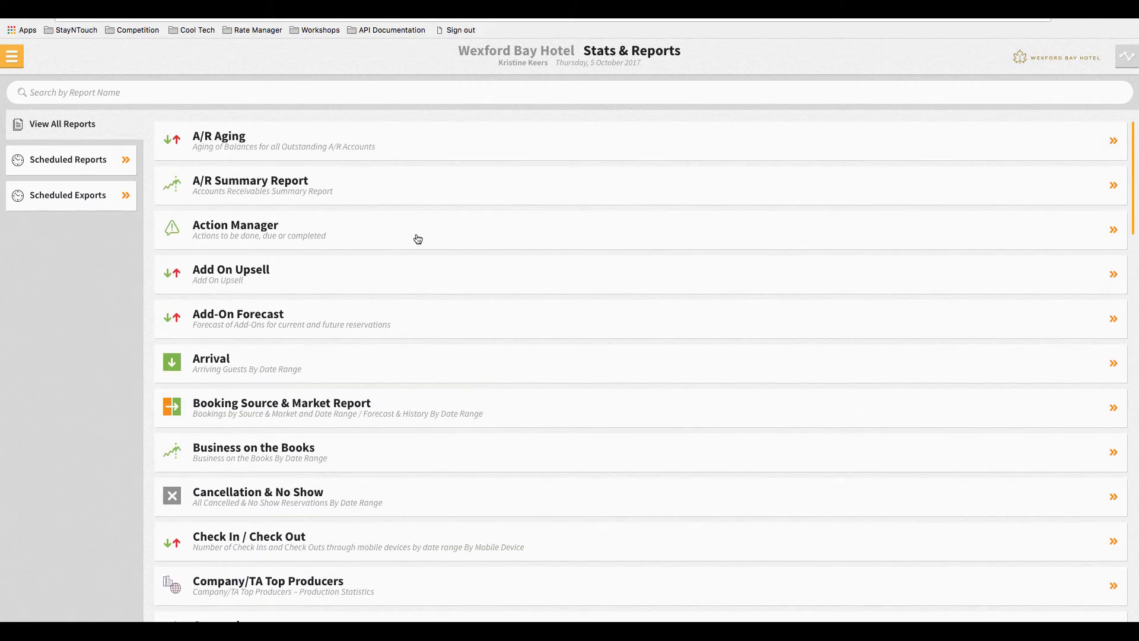
scroll(460, 255, down, 1)
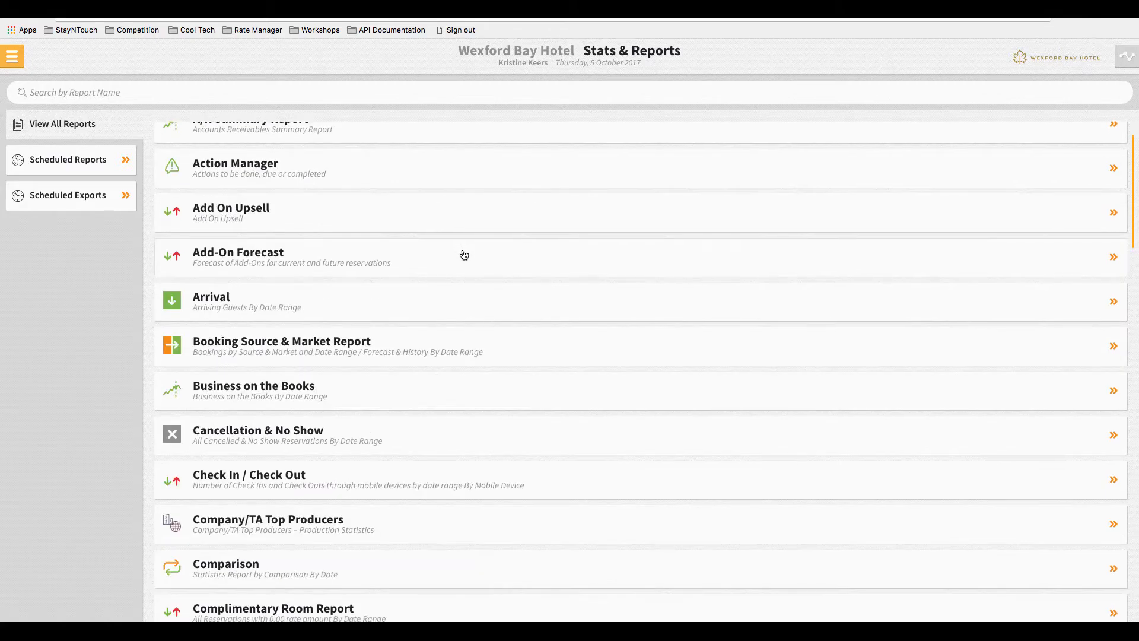
scroll(463, 255, down, 10)
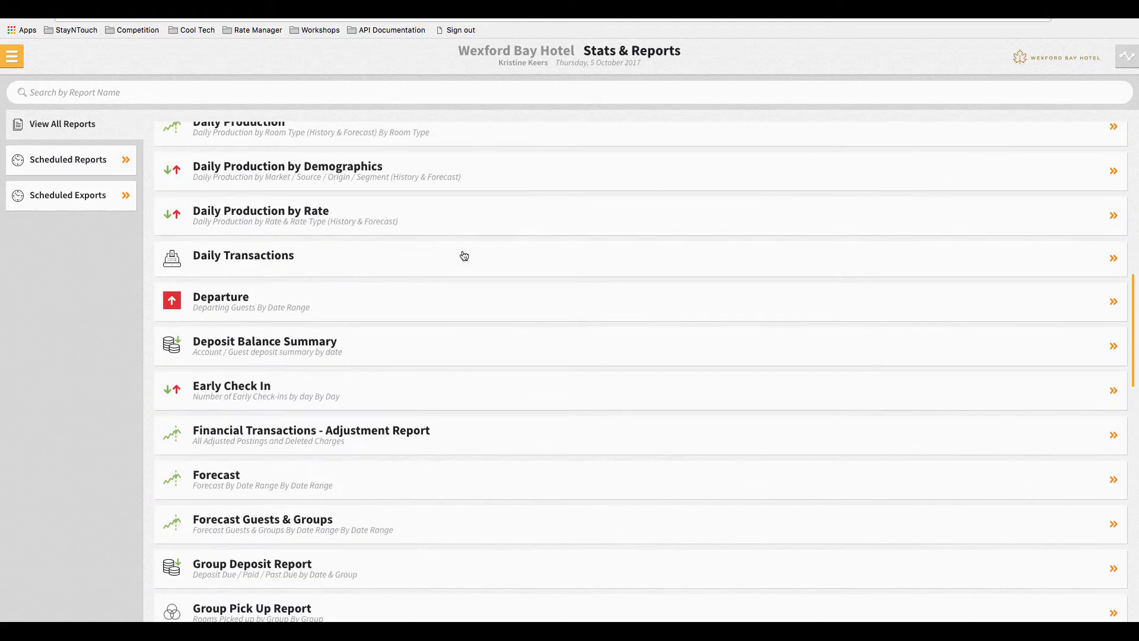
scroll(463, 255, up, 15)
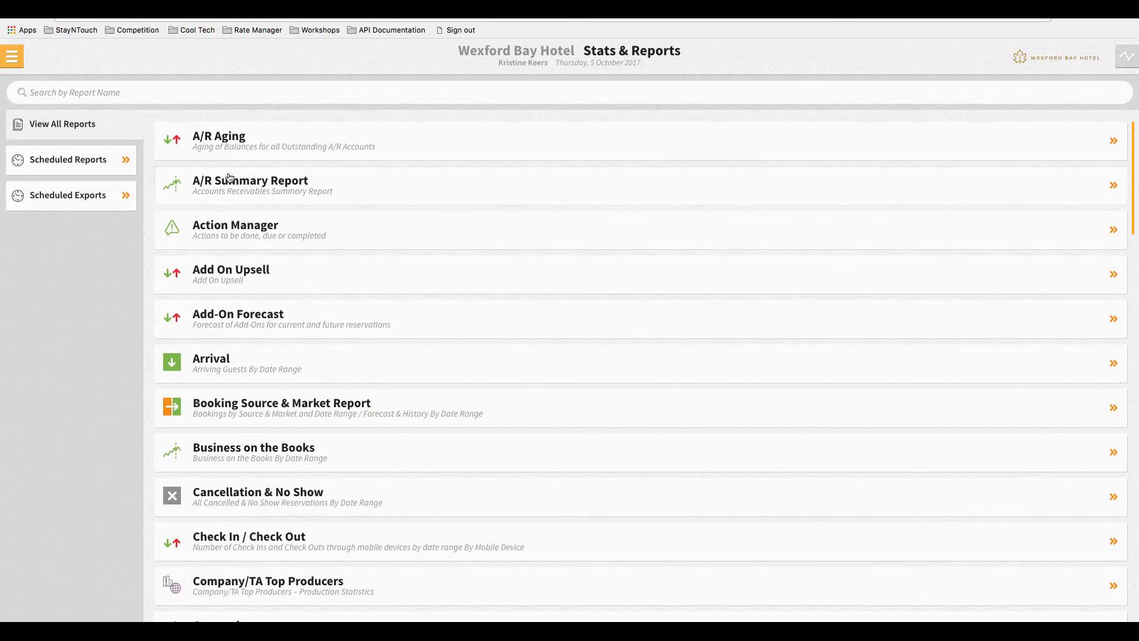
Start scheduling a new report from the scheduled reports and choose Departure as the report
click(111, 174)
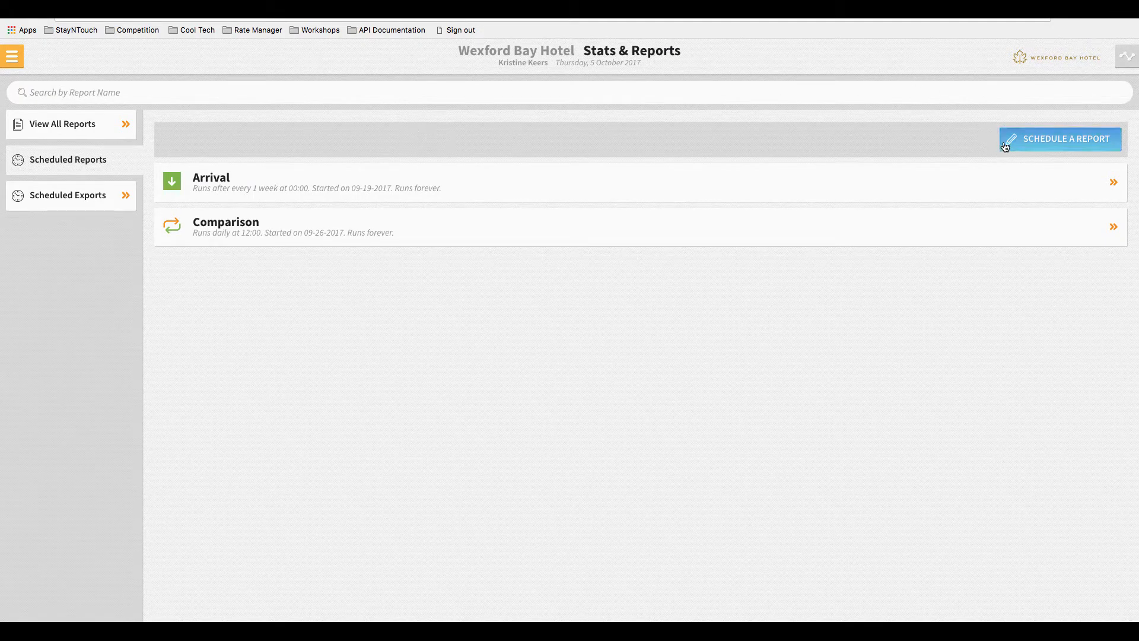
click(1044, 139)
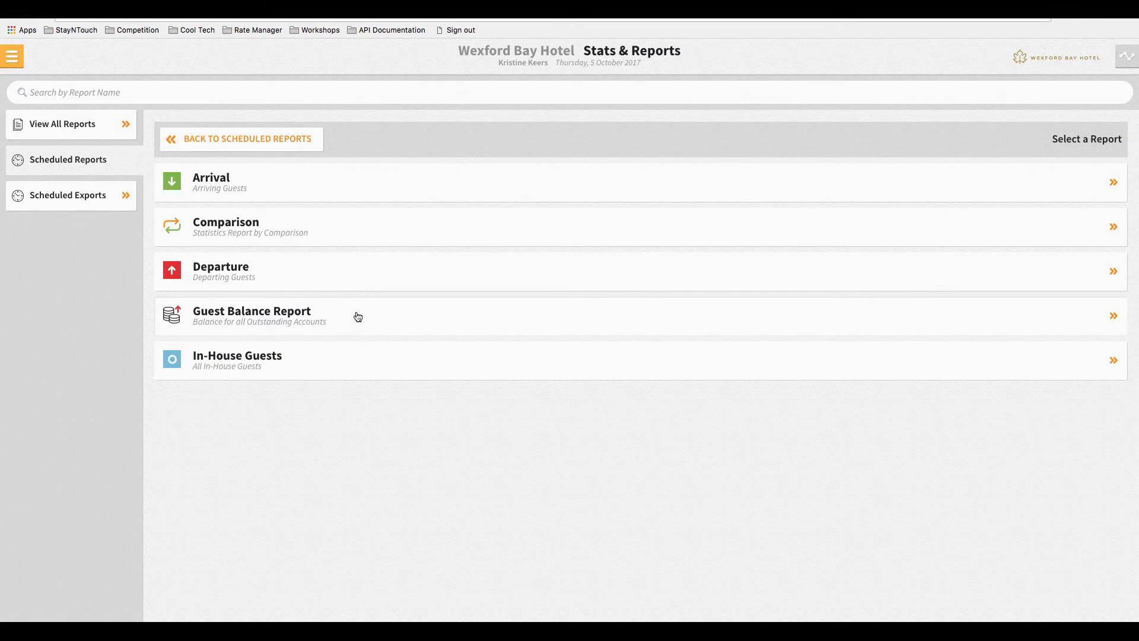
click(360, 282)
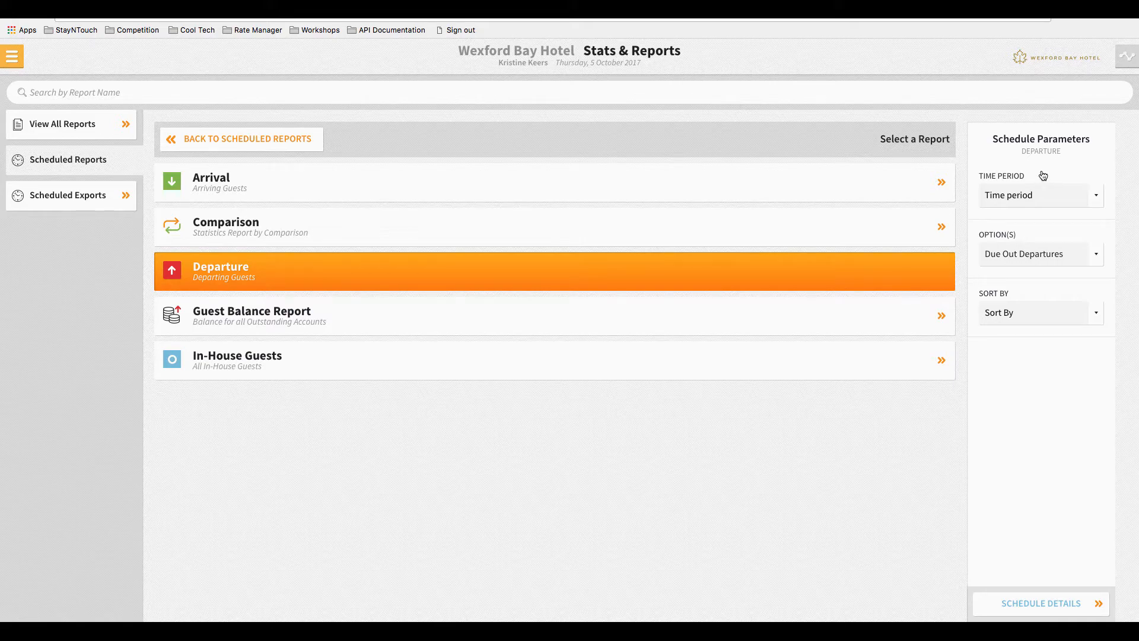
Set the Departure report's time period to Tomorrow, include guest notes and reservation notes, and sort it by Name
click(1045, 196)
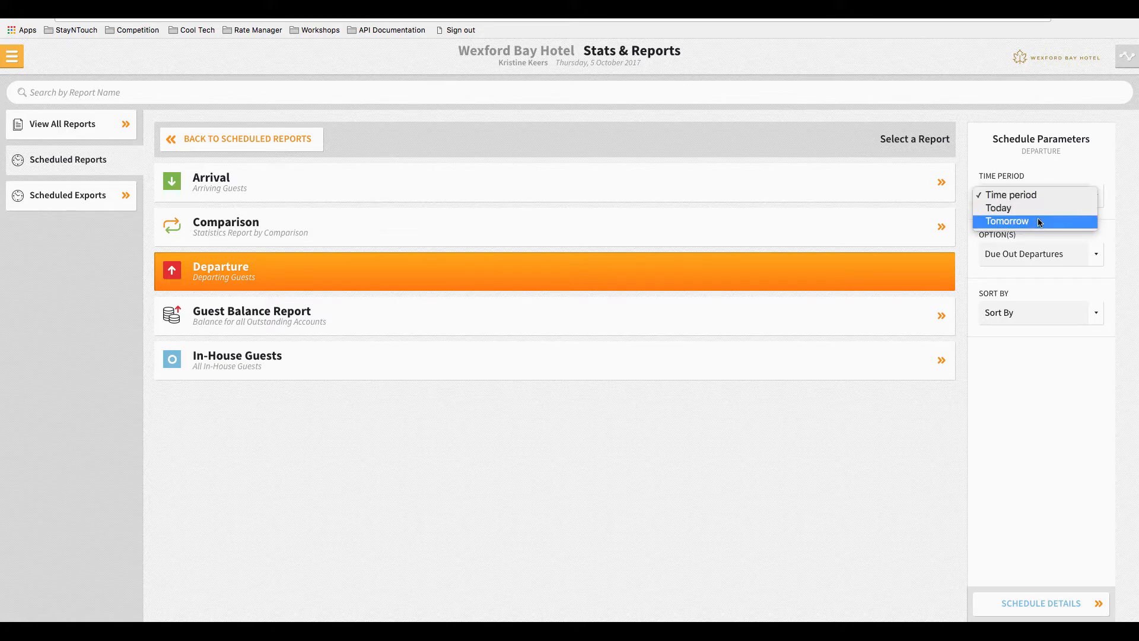
click(1039, 221)
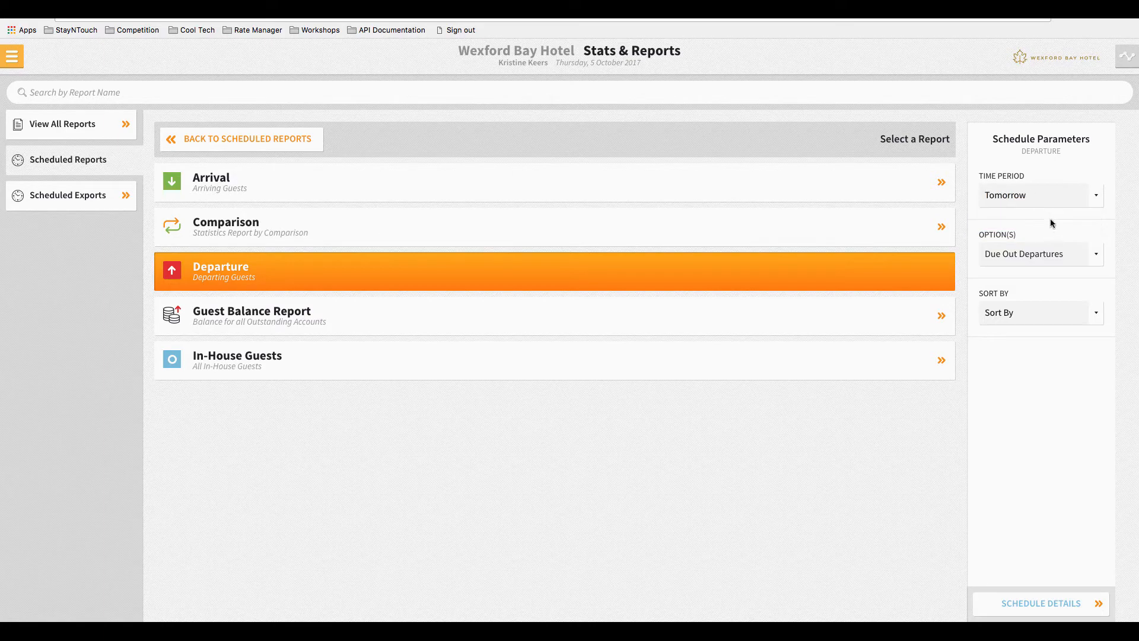
click(1039, 262)
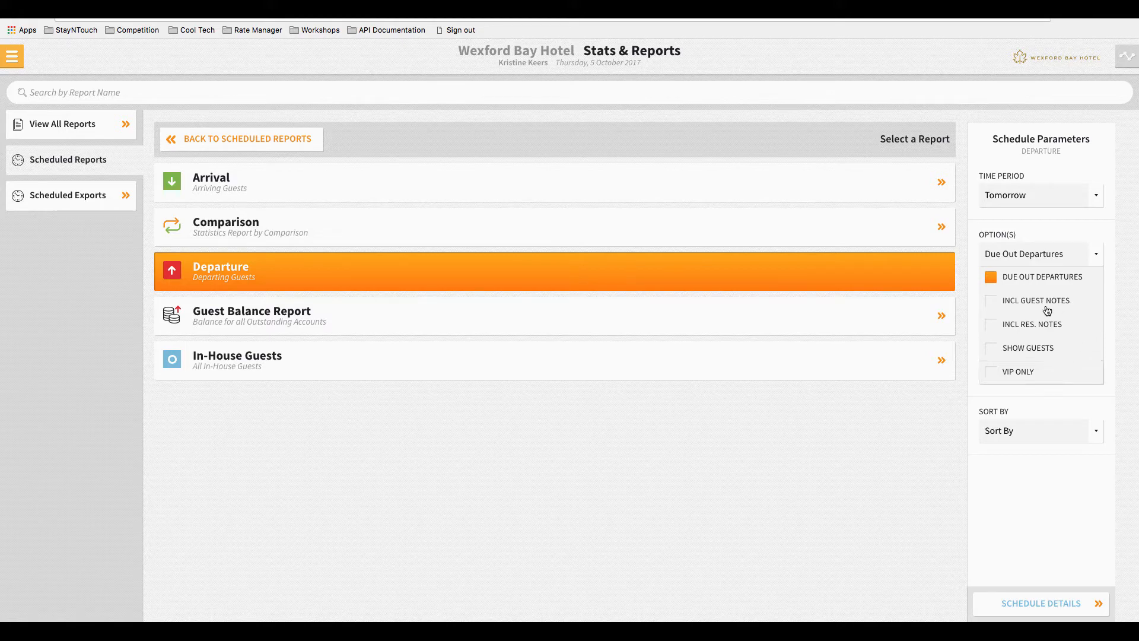
click(996, 302)
click(994, 325)
click(1023, 429)
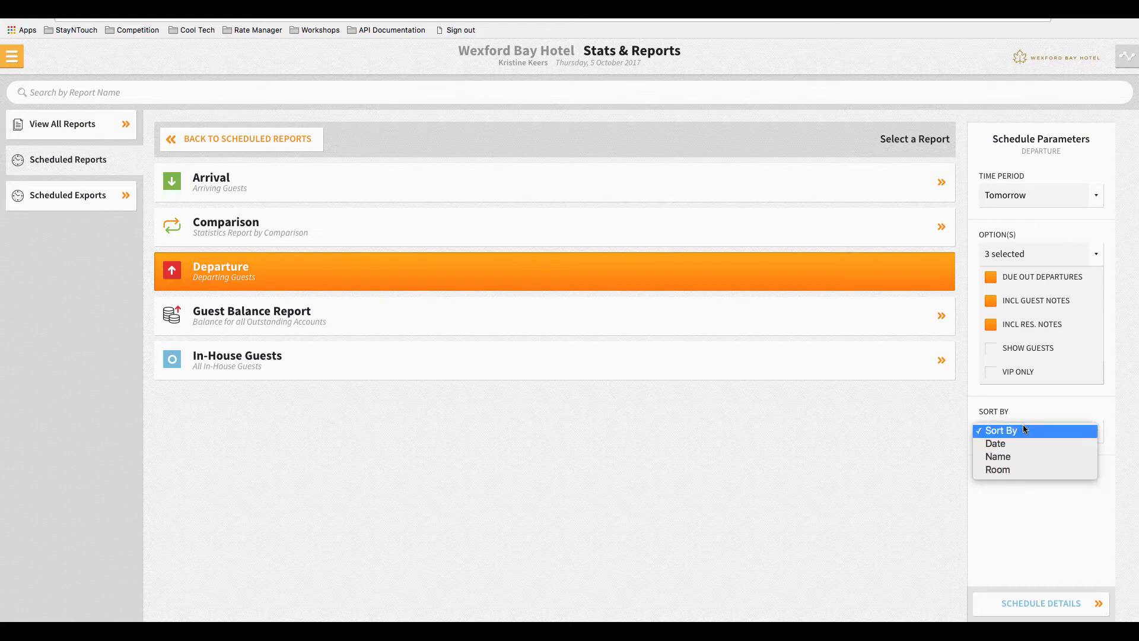
click(1020, 457)
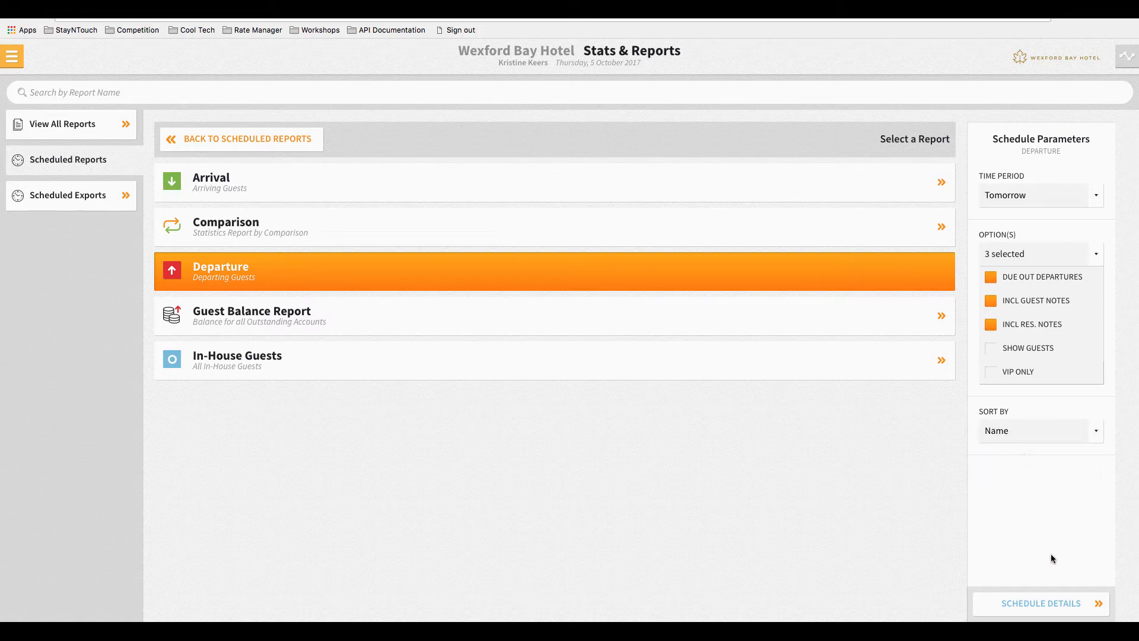
Open the schedule details and set the report to repeat weekly, every 1 week
click(1046, 604)
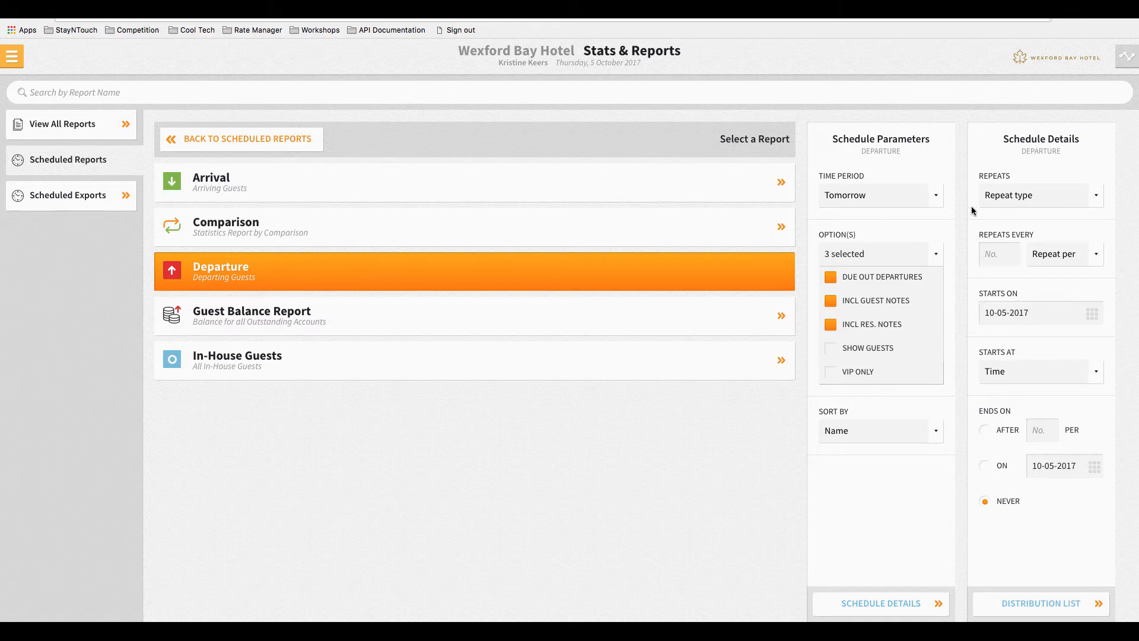
click(1002, 196)
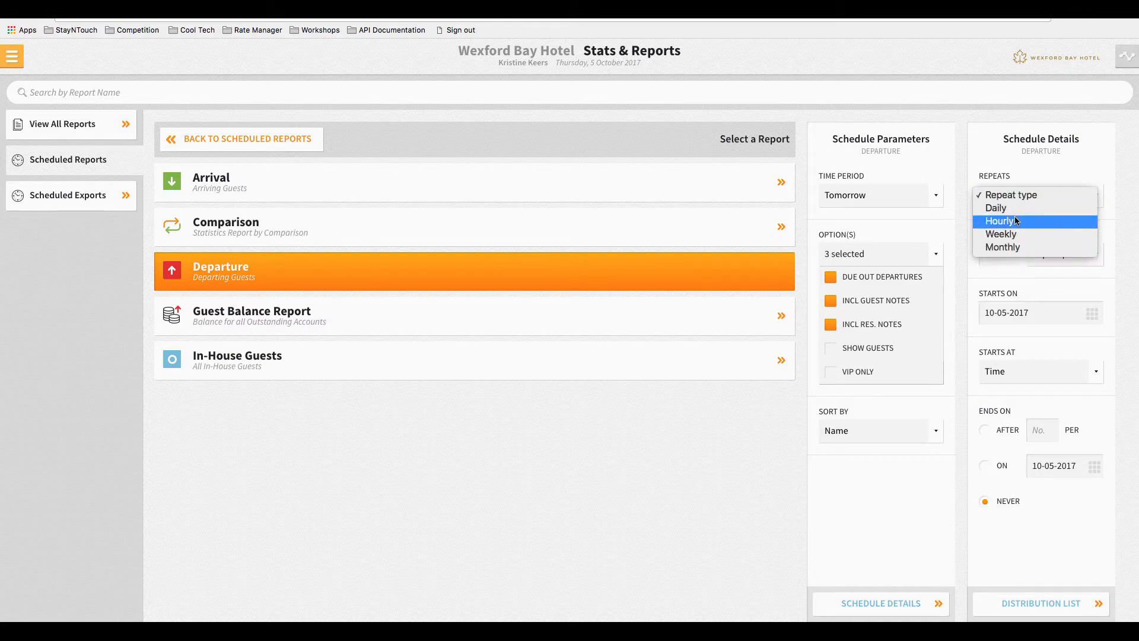
click(1016, 235)
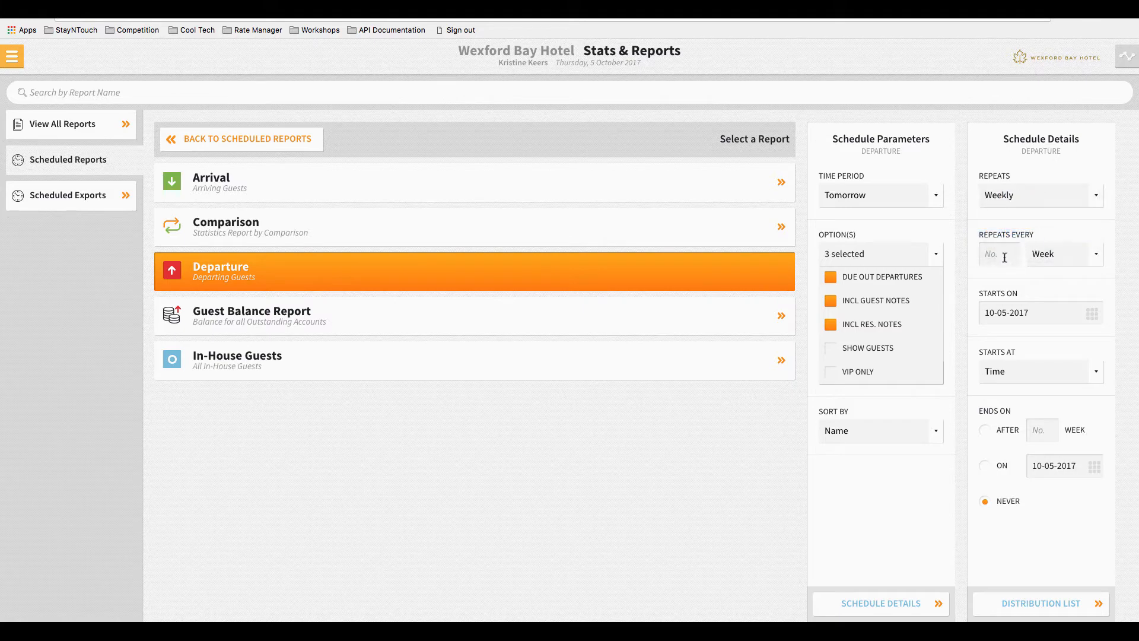
click(1004, 258)
text(1)
Change the unit of the repeat interval to Month
click(1066, 250)
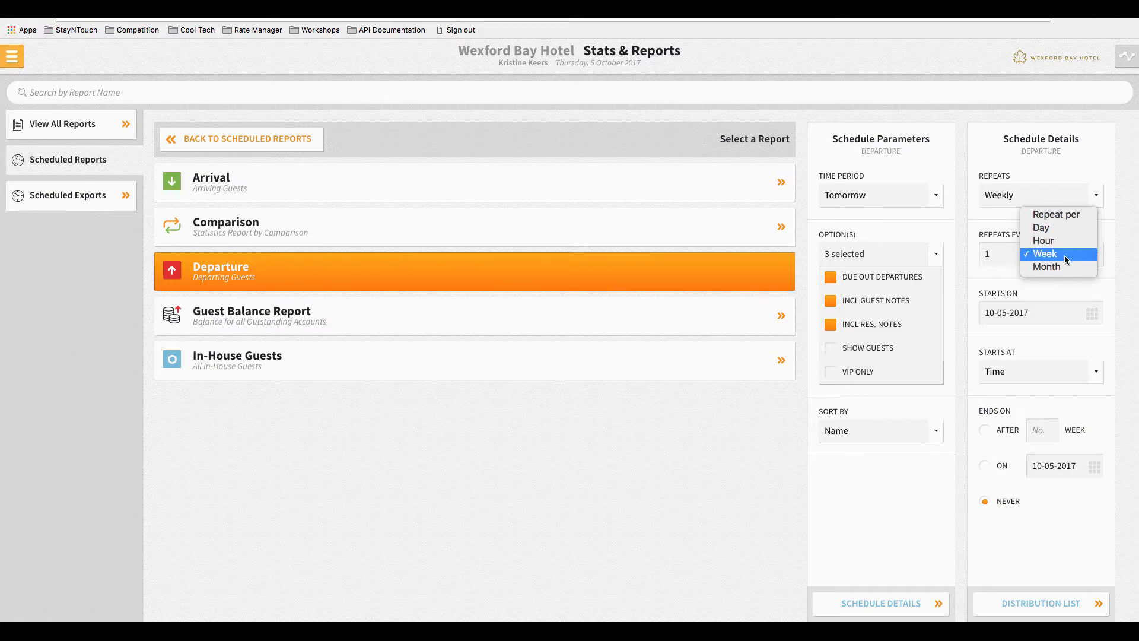
click(1058, 267)
click(1059, 254)
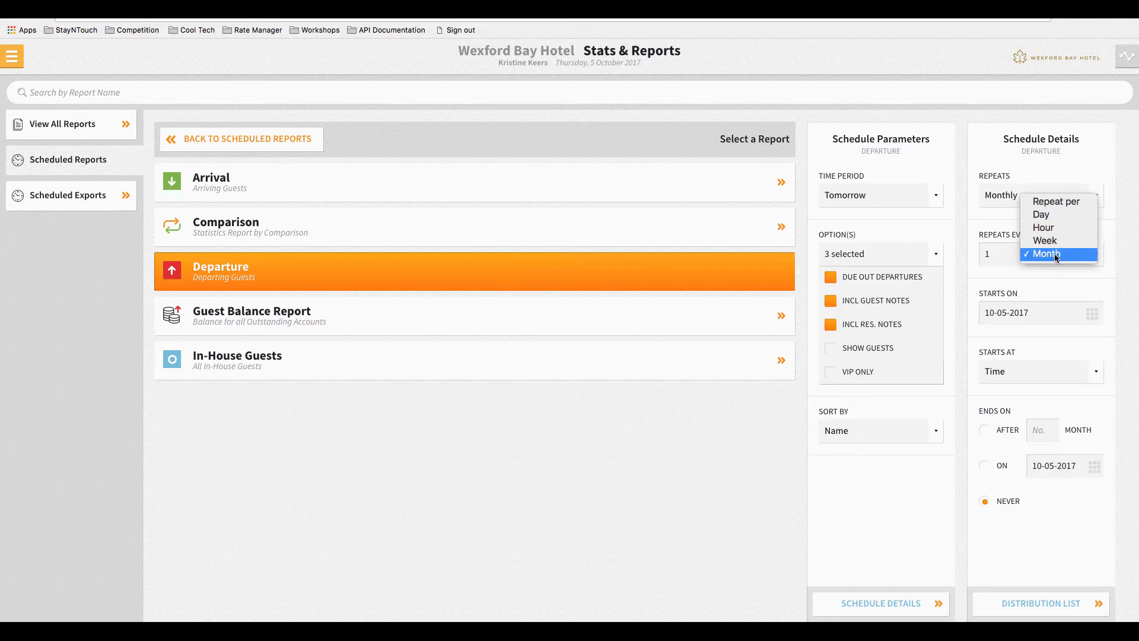
click(1055, 254)
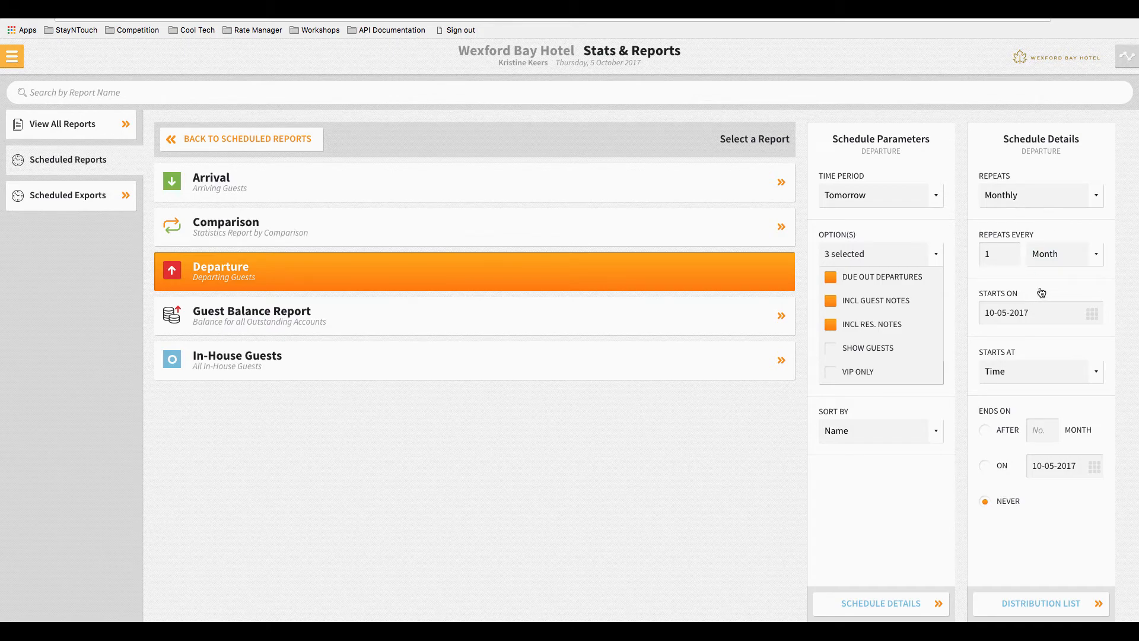
Set the schedule to start on 10-05-2017 at 00:00
click(1050, 315)
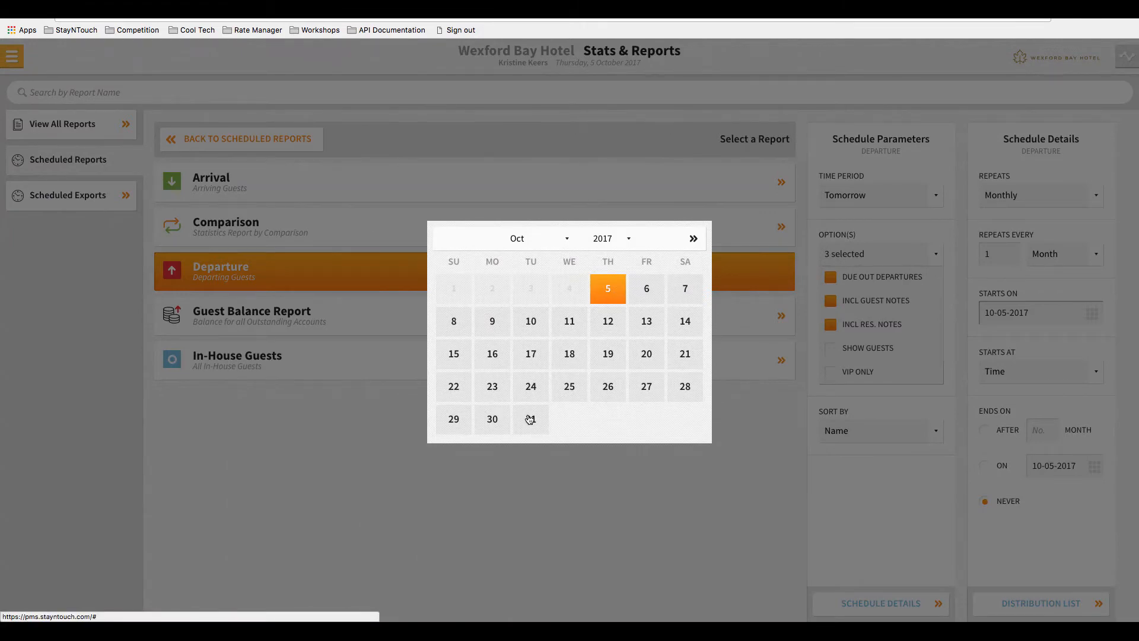
click(612, 290)
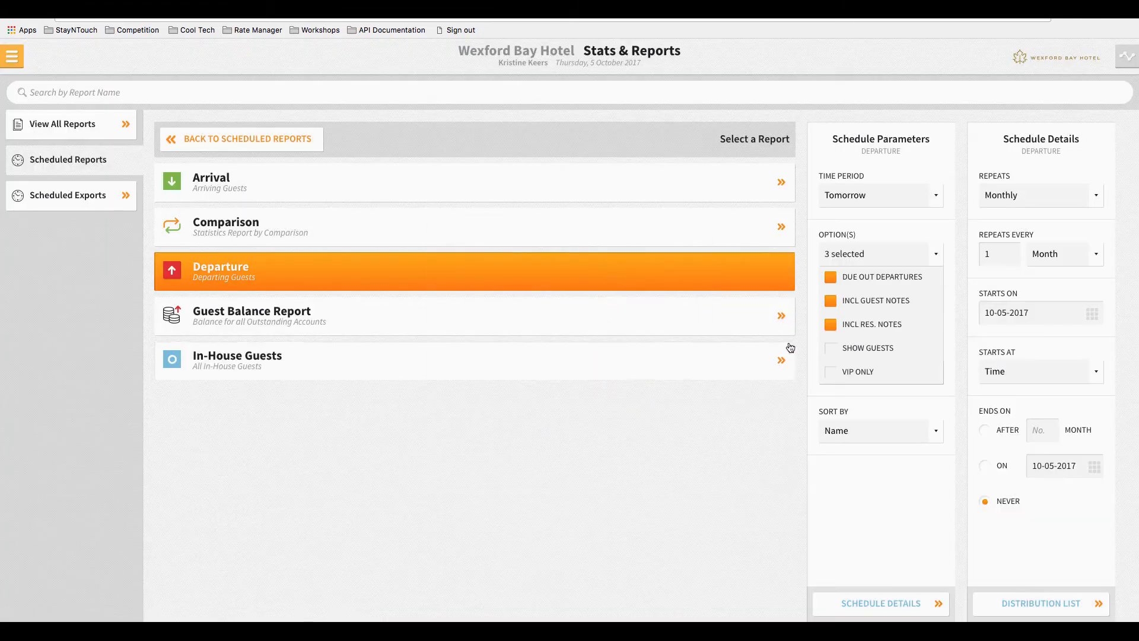
click(998, 380)
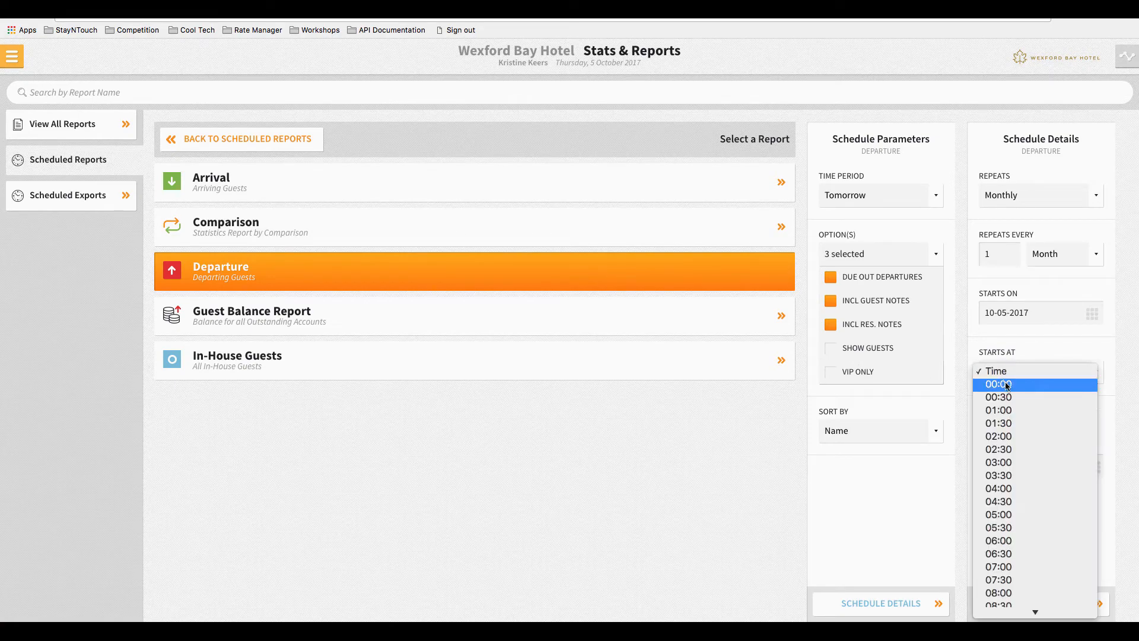
click(1023, 384)
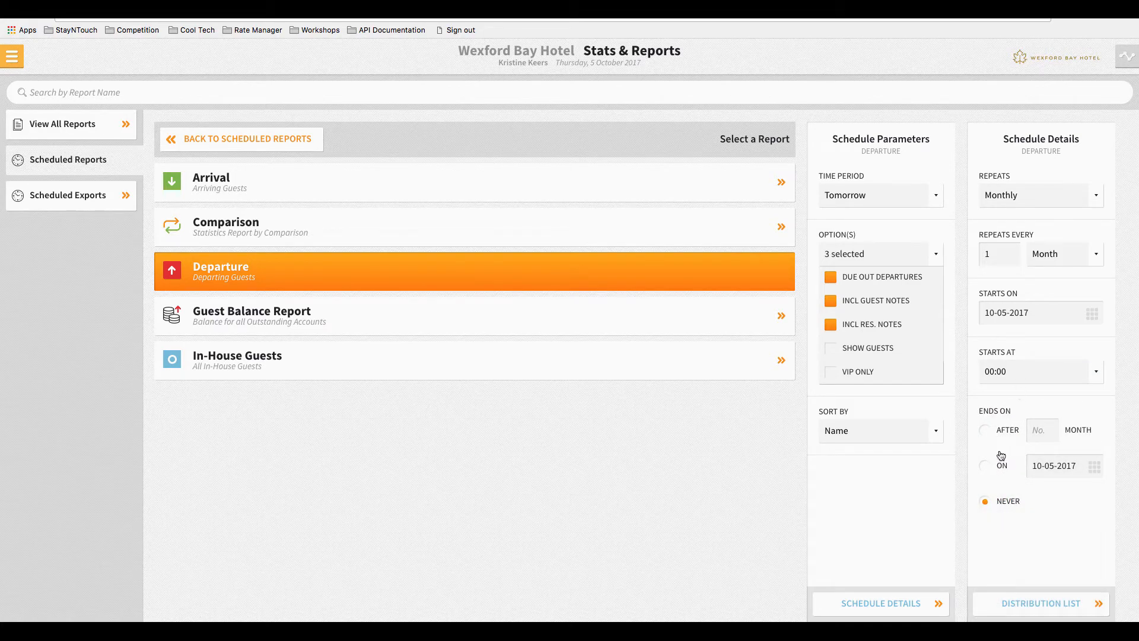
Set the schedule to end on the date 10-31-2017
click(984, 468)
click(1055, 468)
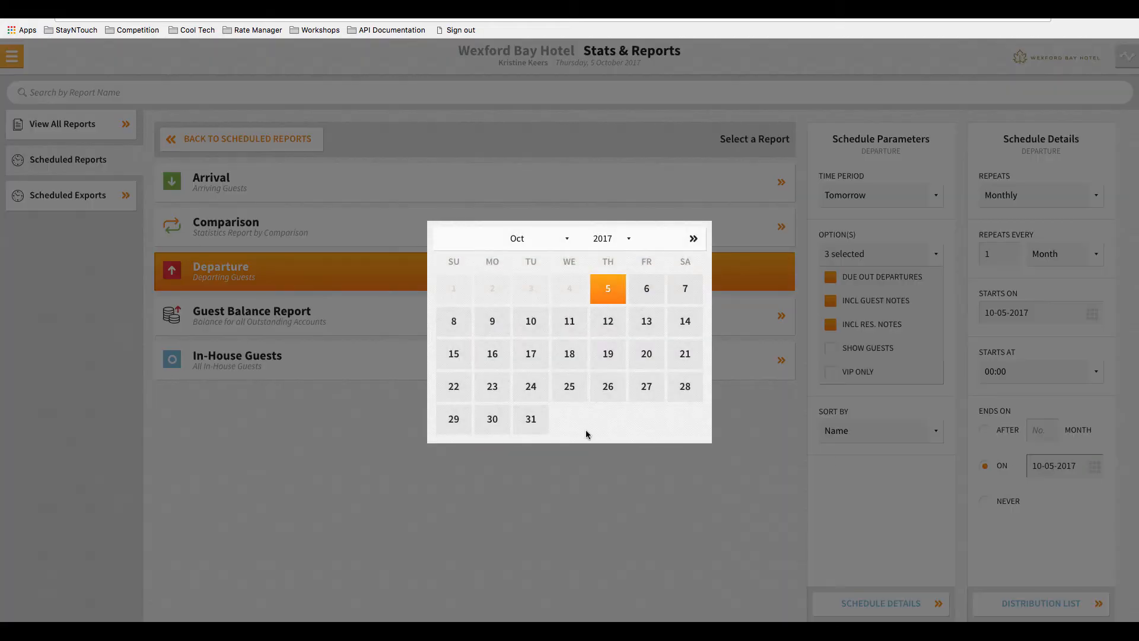
click(537, 425)
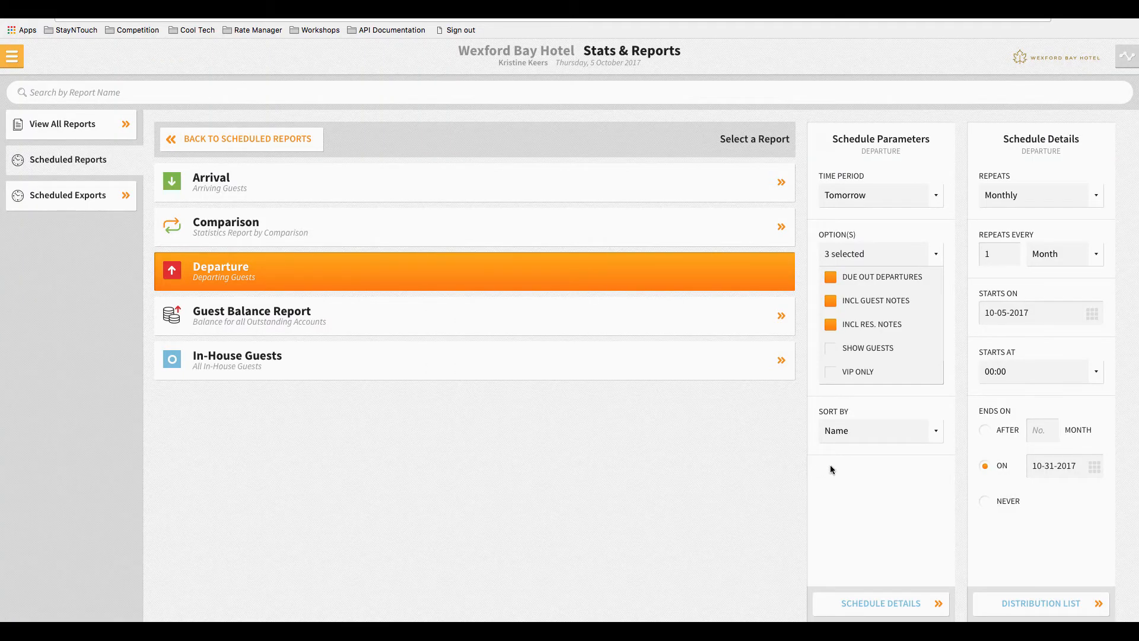
Add two recipients to the distribution list by searching their user names, and create the schedule
click(1056, 604)
click(1045, 191)
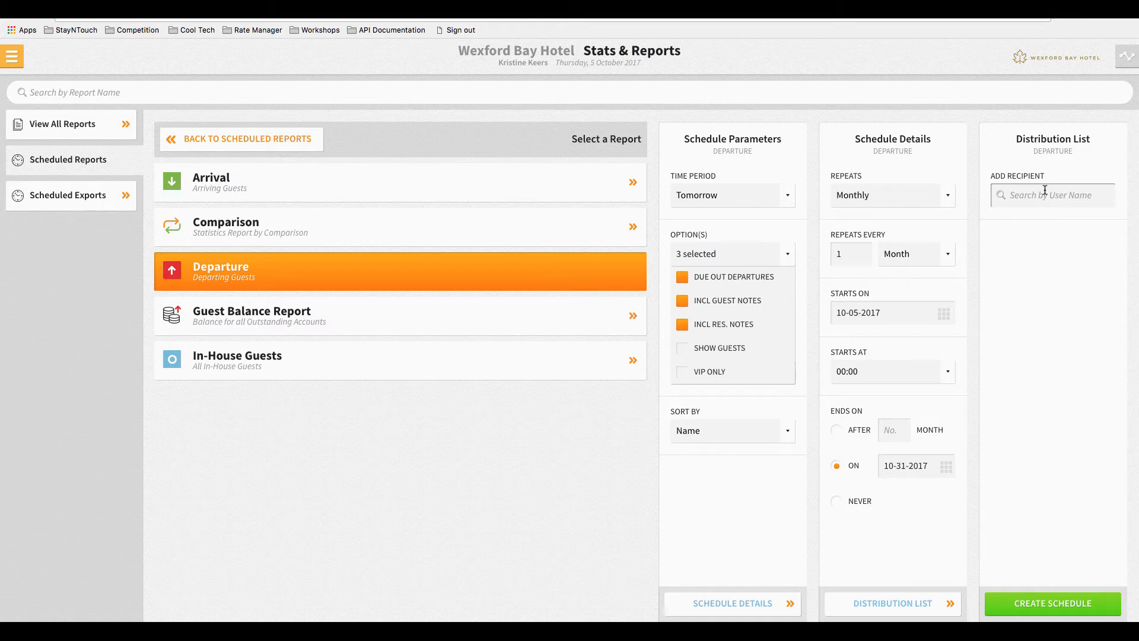
text(Kristine)
click(1040, 222)
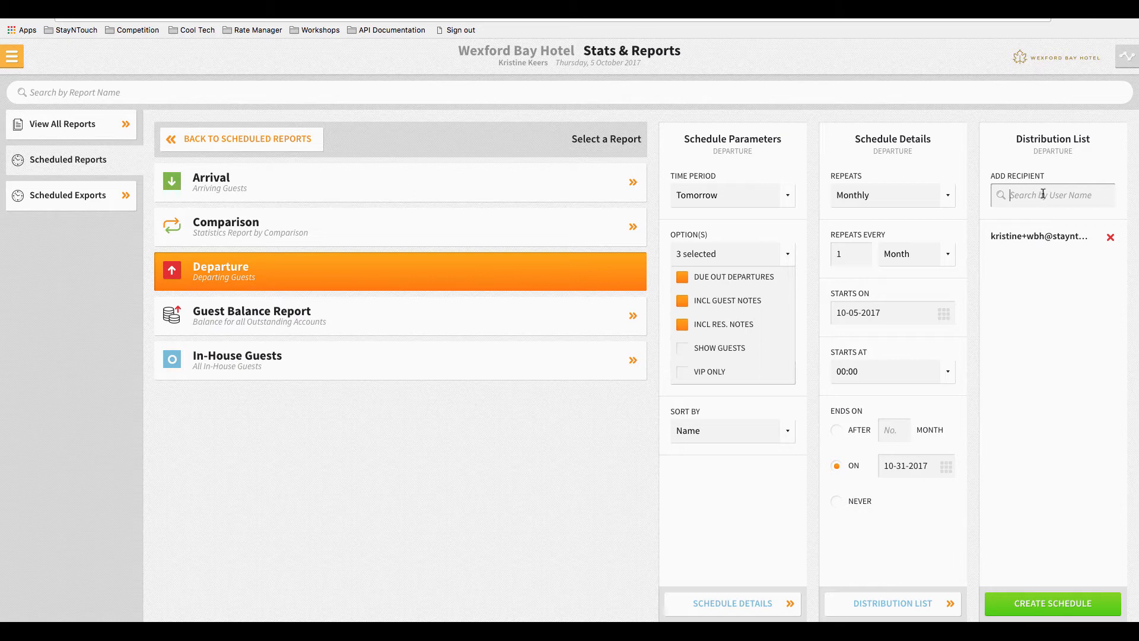
text(Darr)
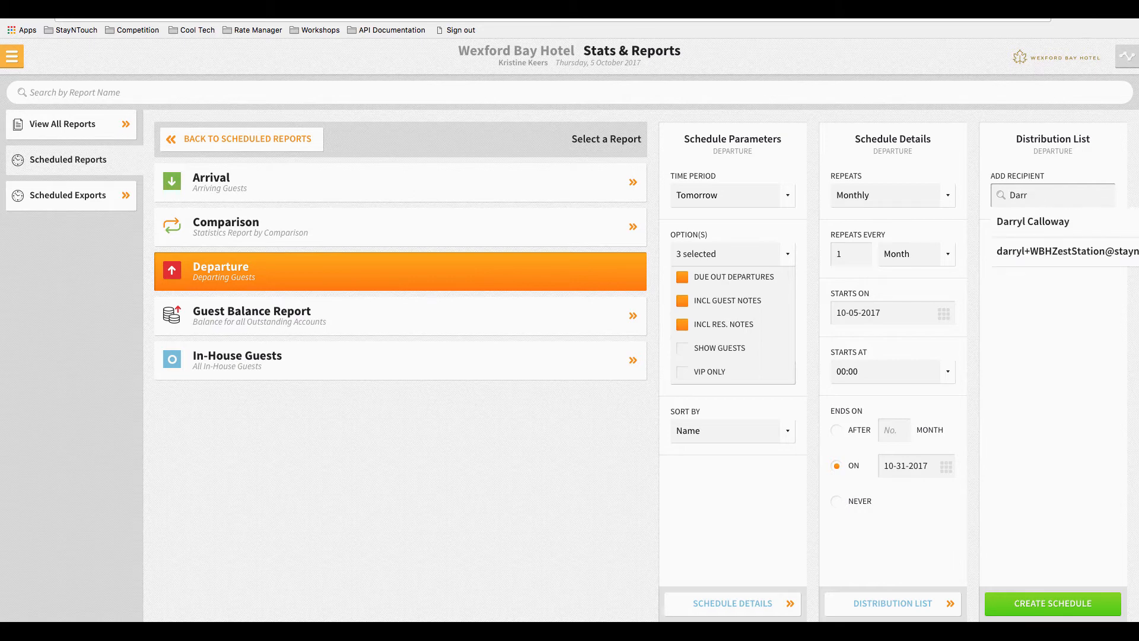
click(1043, 218)
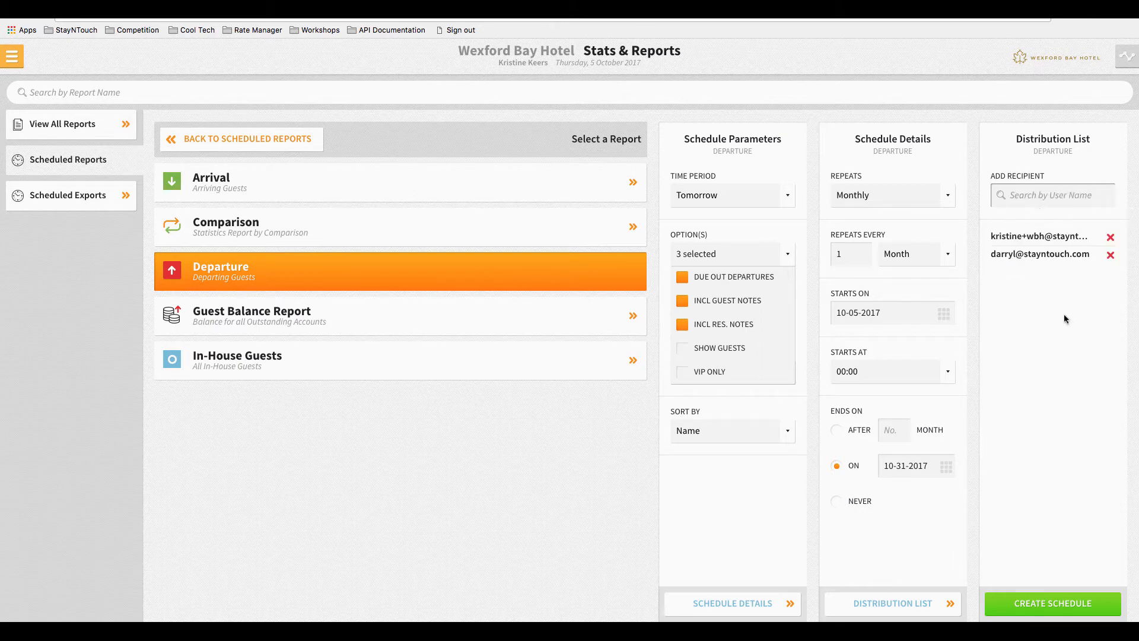
click(1101, 598)
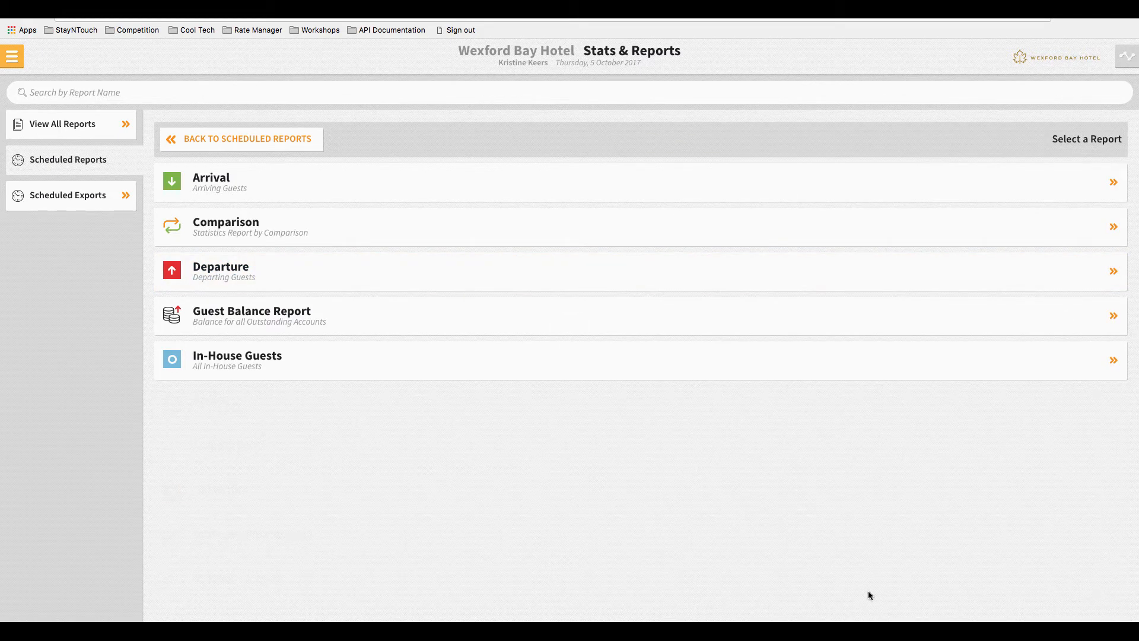
Return to the scheduled reports list, and inspect the existing Commissions scheduled export and its delivery method options
click(232, 140)
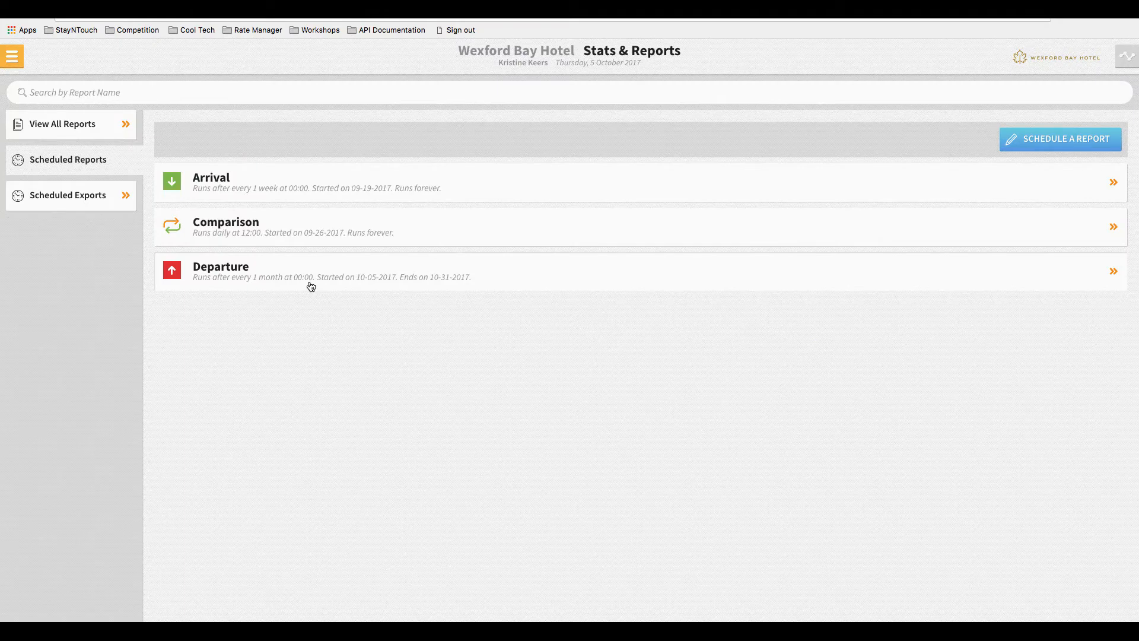
click(92, 207)
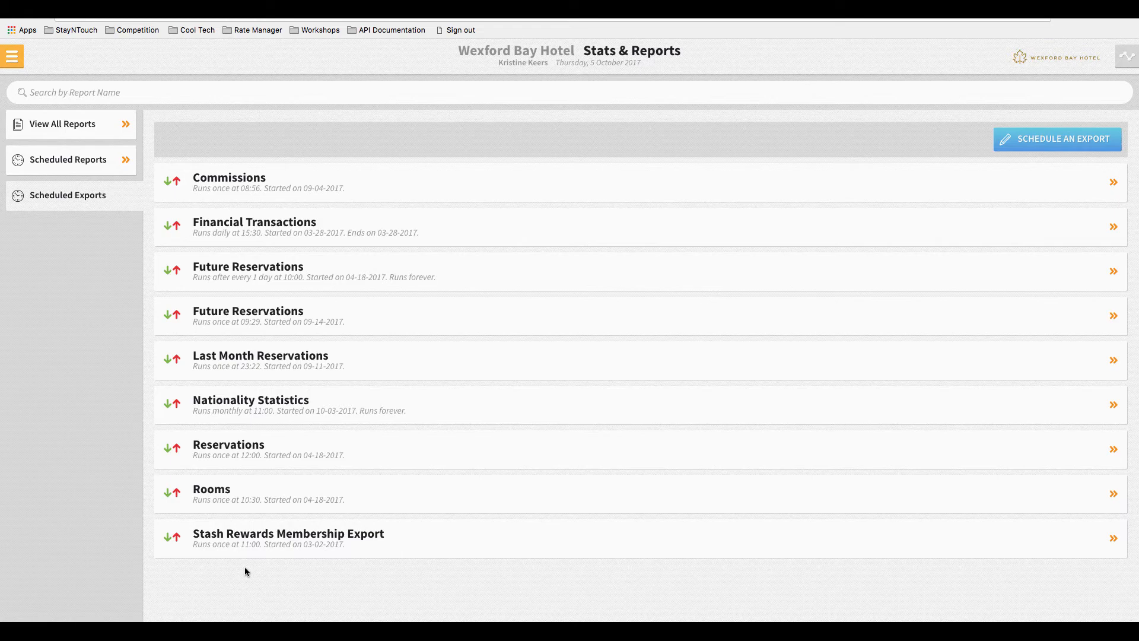
click(378, 192)
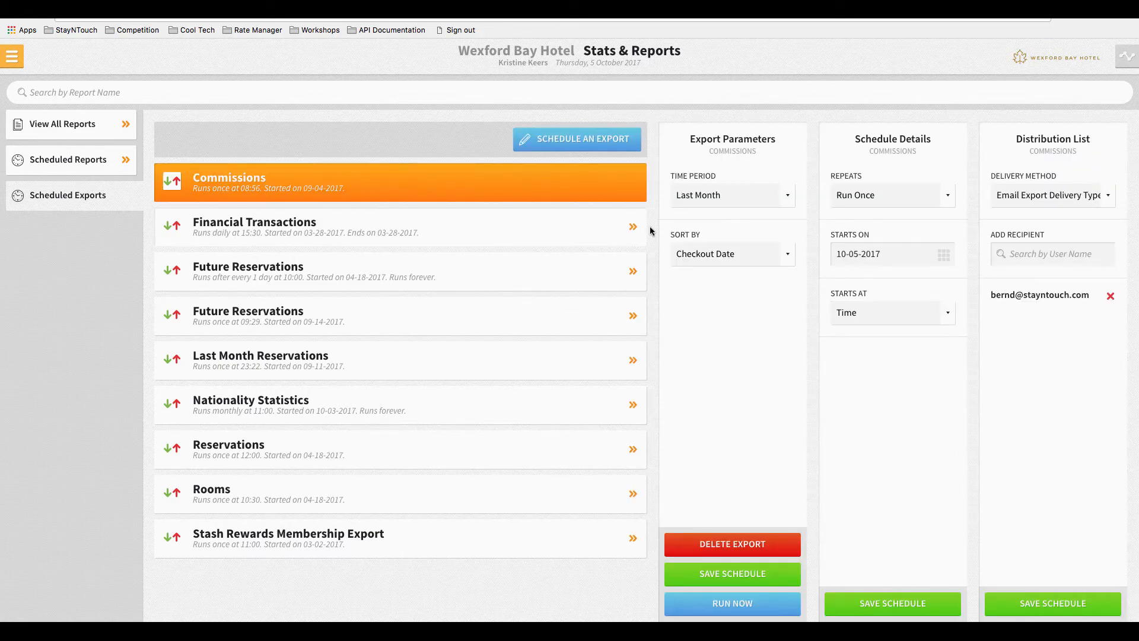
click(1043, 200)
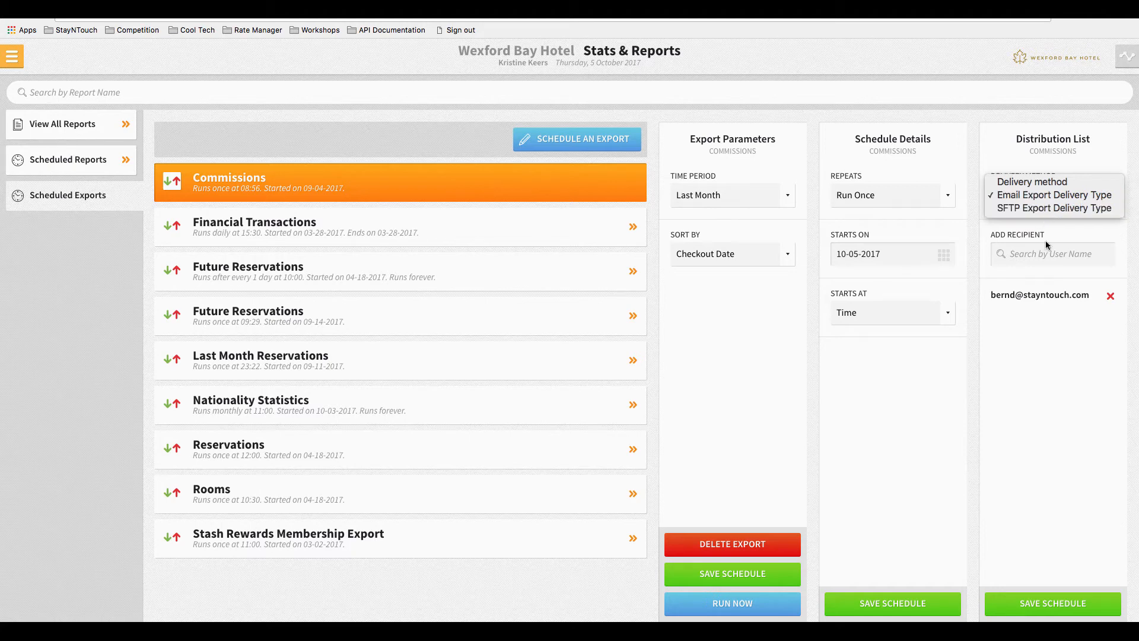
click(1030, 333)
Compare the reports available for scheduling with the full report list, and return to the scheduled exports
click(74, 163)
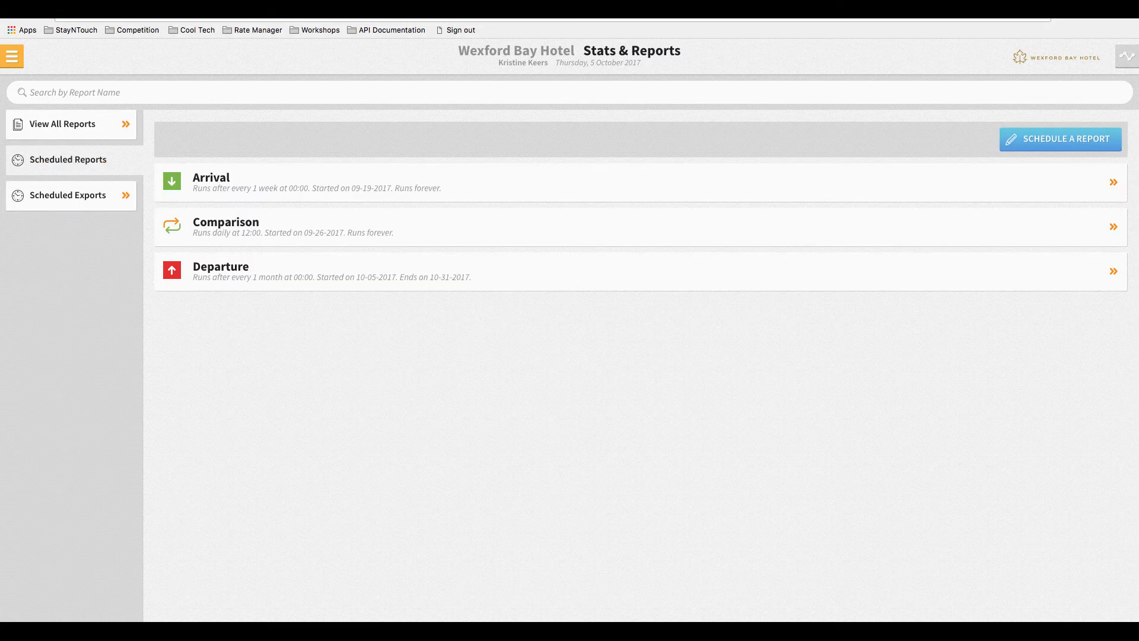
click(1039, 142)
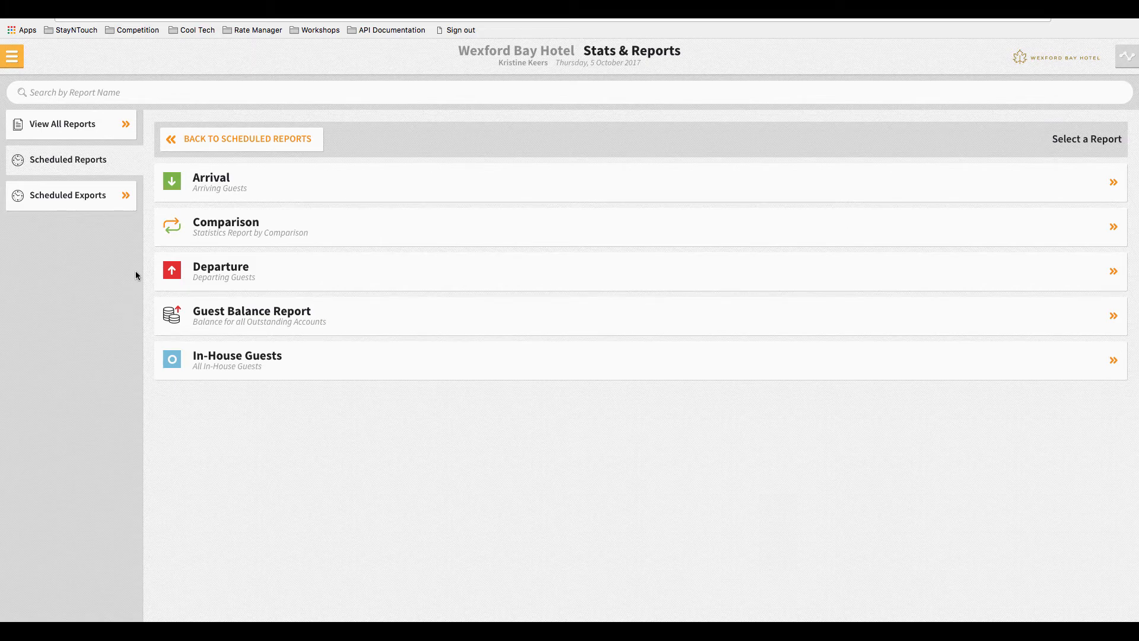
click(90, 134)
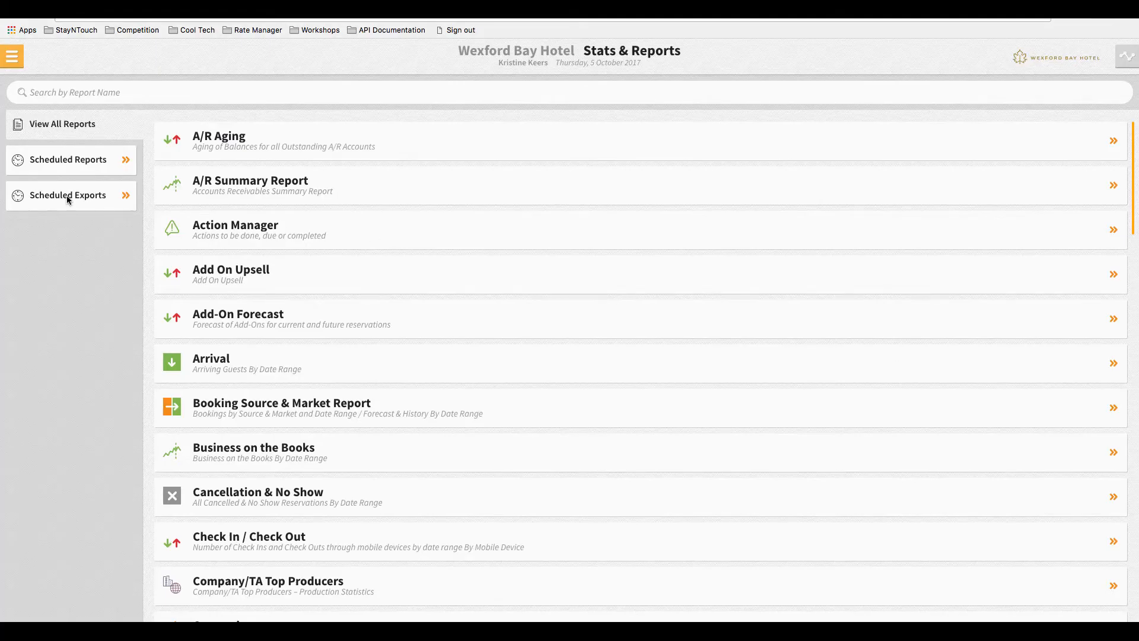
click(68, 195)
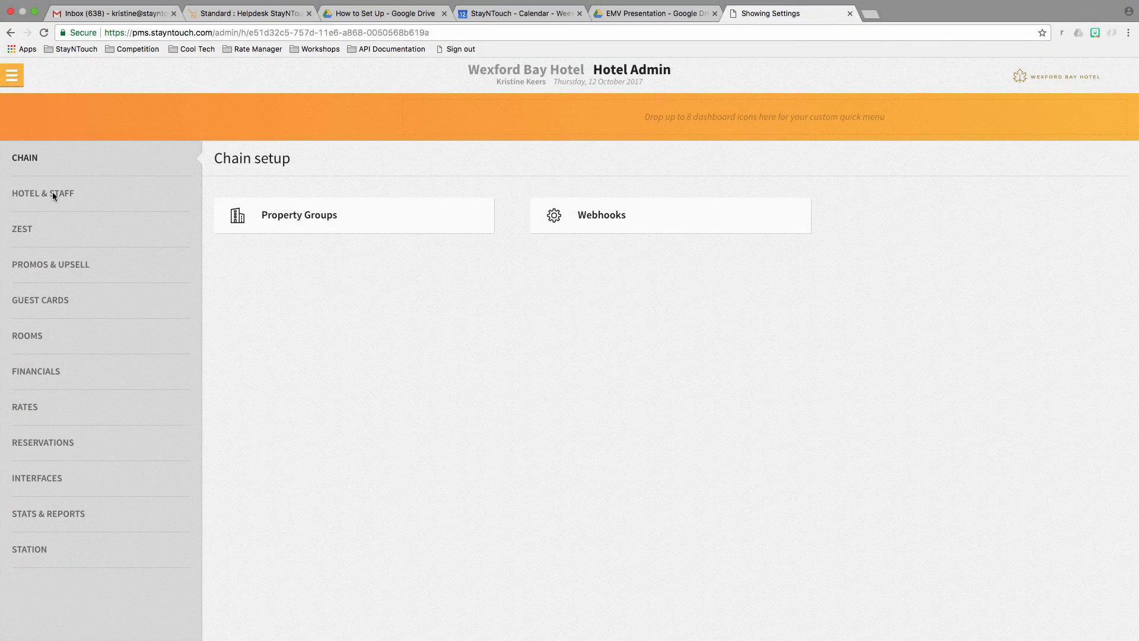
Find the export permission in the Hotel & Staff permissions and assign it to Front Office Staff
click(52, 194)
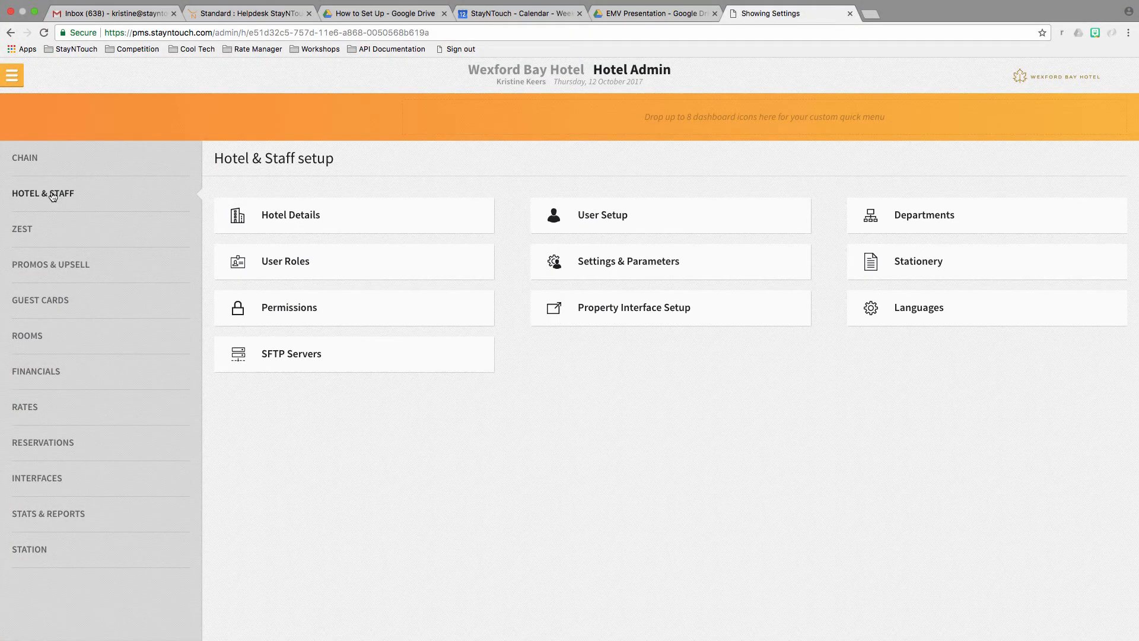
click(272, 308)
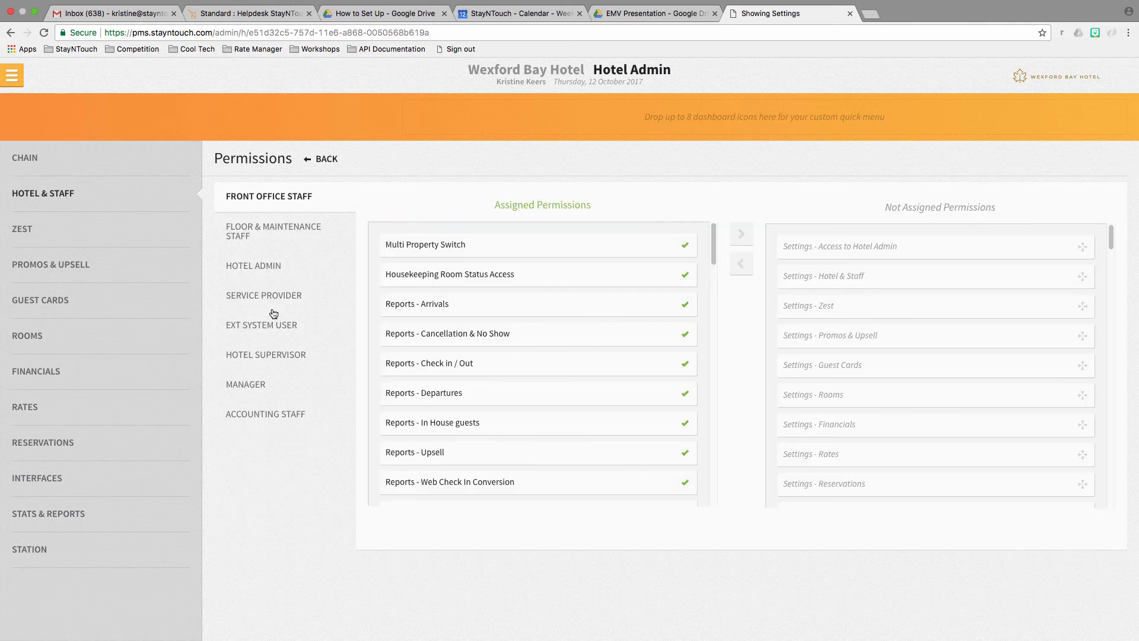
key(super+f)
text(export)
drag(852, 428, 474, 423)
scroll(474, 424, down, 2)
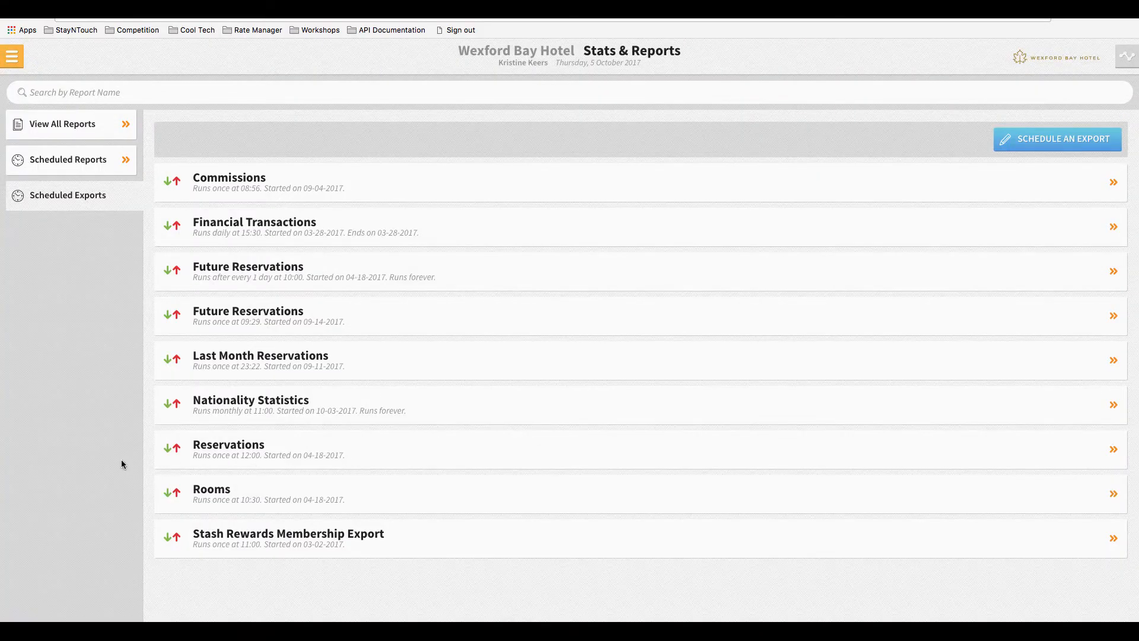
Start scheduling a new Rooms export with the time period Today
click(1065, 146)
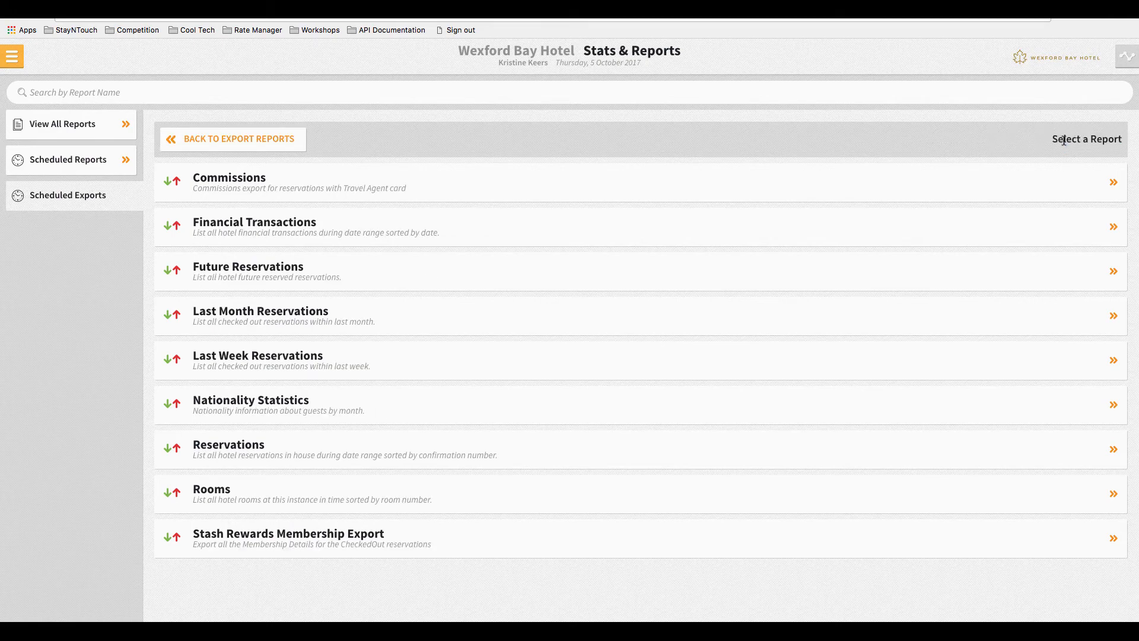
click(501, 492)
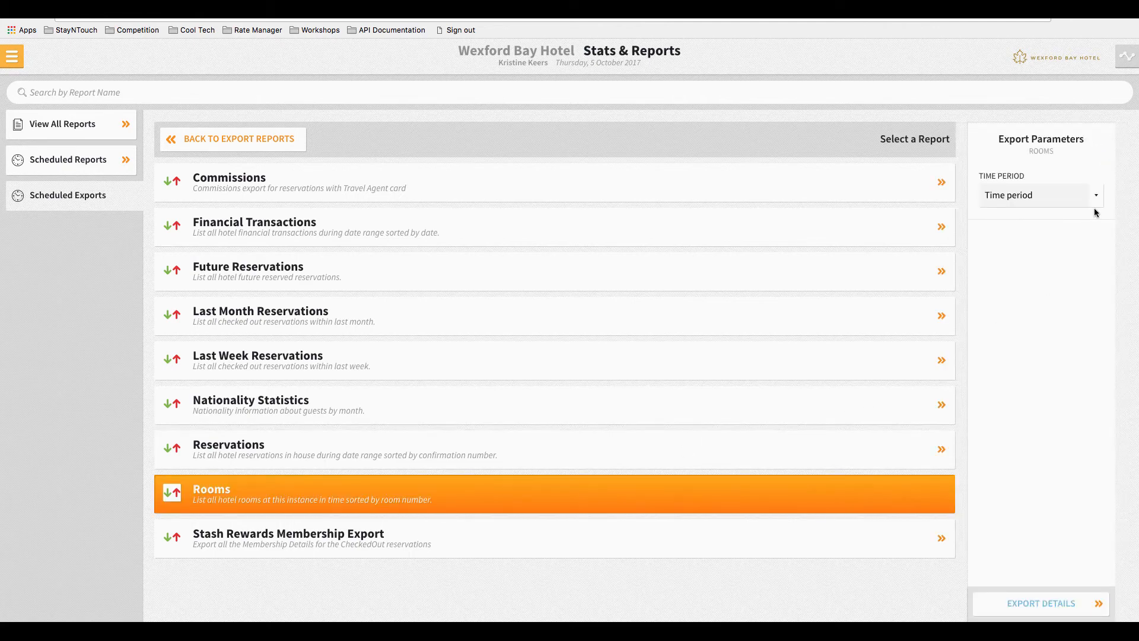
click(1066, 197)
click(1065, 197)
click(1065, 208)
click(1075, 602)
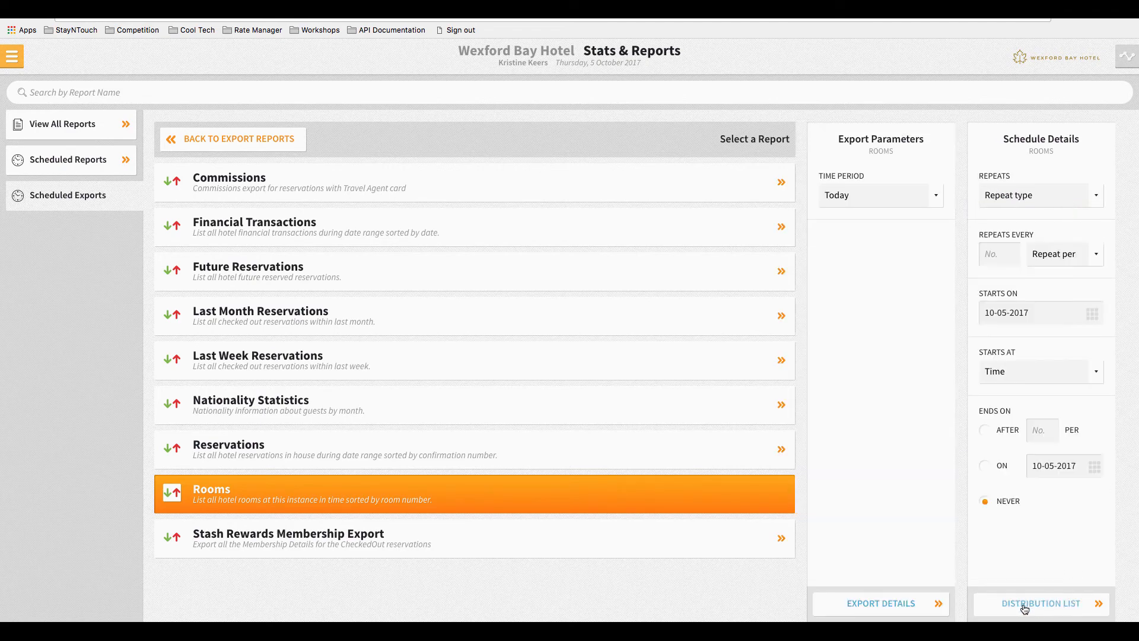
Set the new Rooms export to run once, starting on 10-05-2017 at 01:00
click(1016, 194)
click(1013, 223)
click(1060, 254)
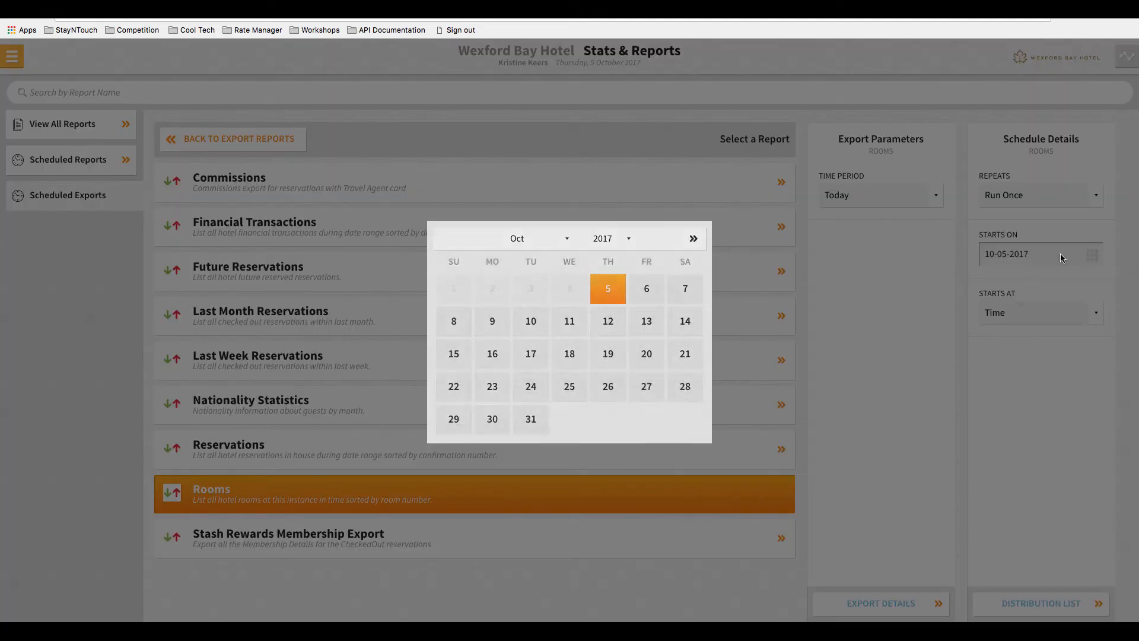
click(617, 294)
click(1045, 312)
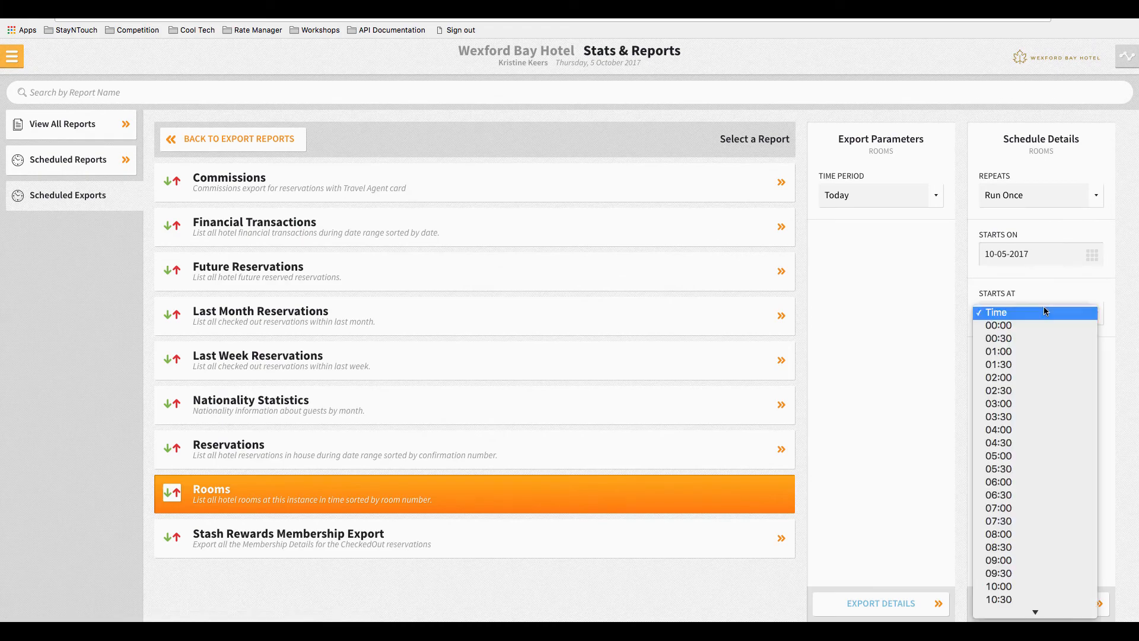
click(1018, 351)
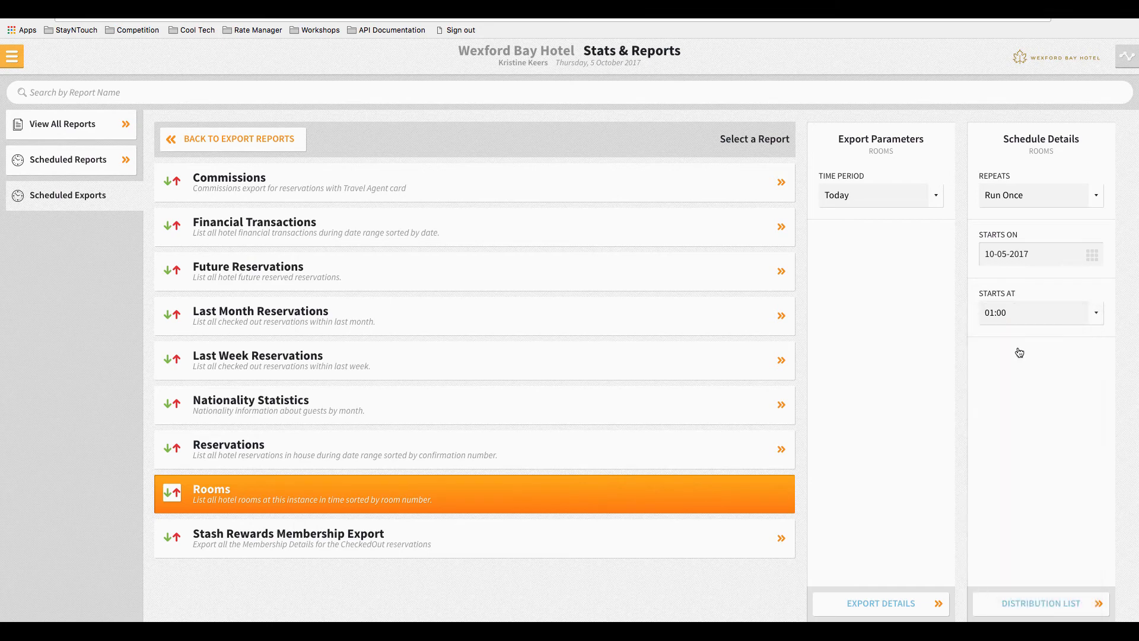
Set the delivery method to Email Export Delivery Type and add two recipients by searching their user names
click(1028, 602)
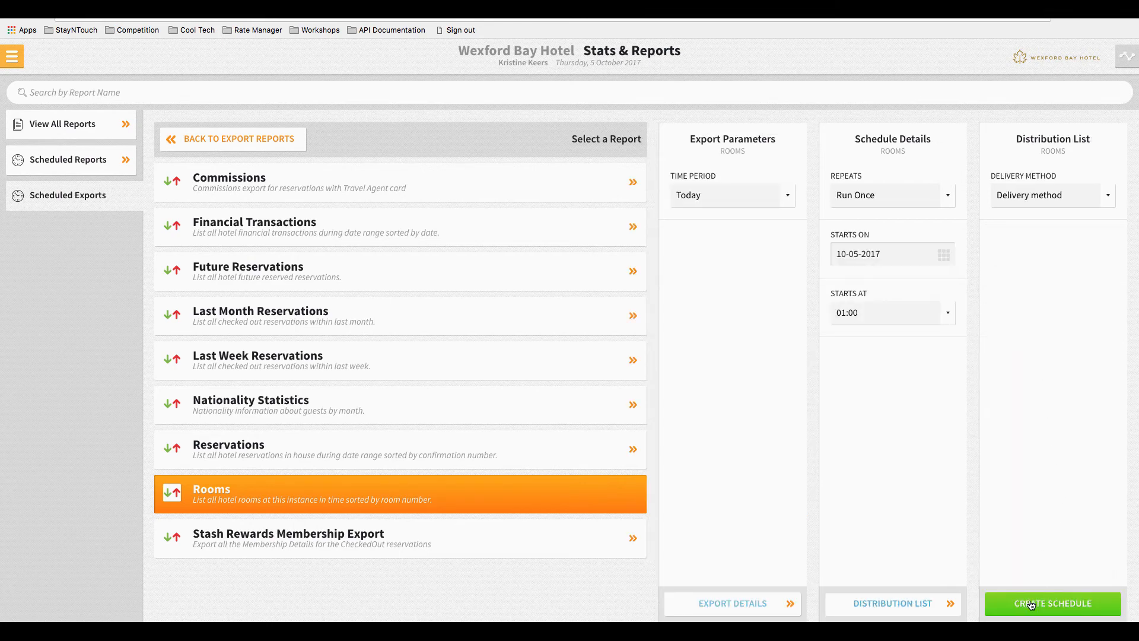
click(1041, 206)
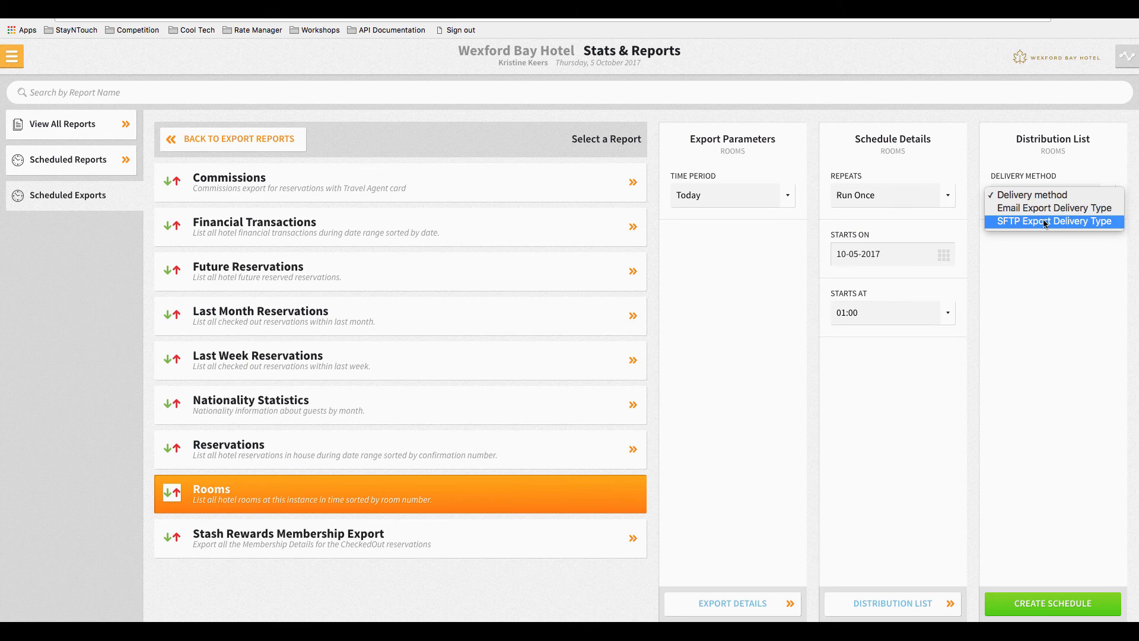
click(1048, 208)
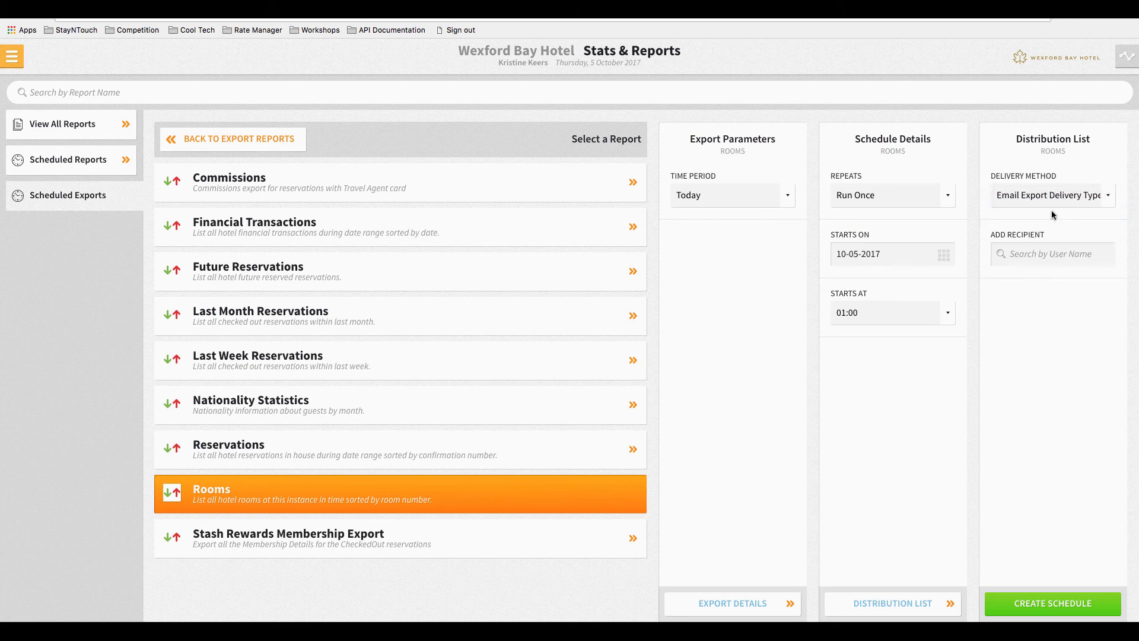
click(1034, 257)
text(kri)
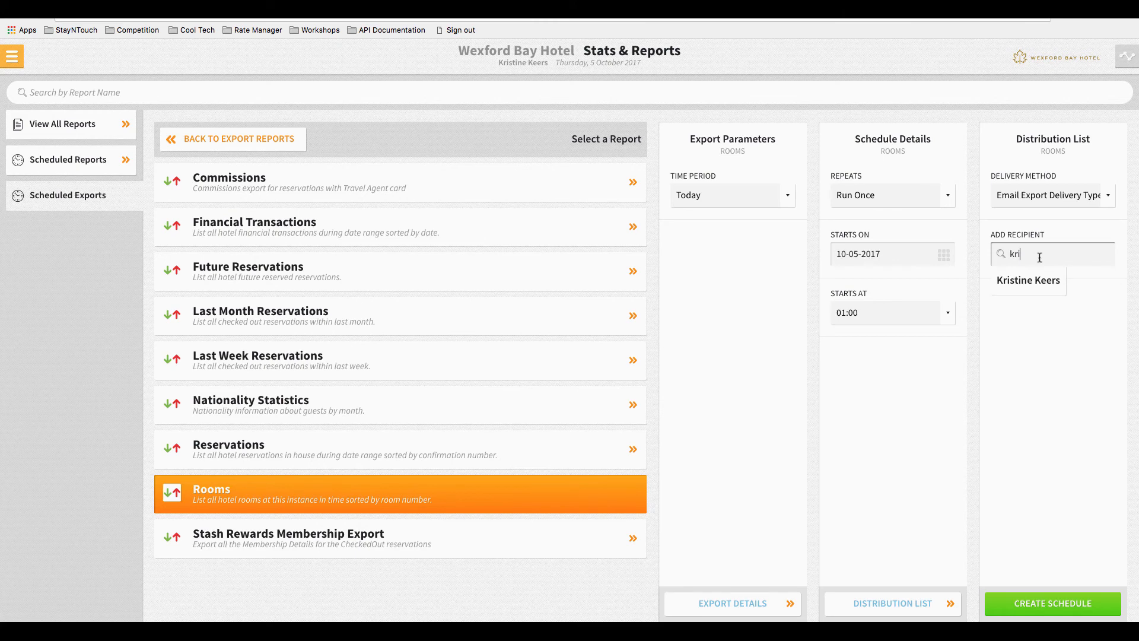
click(1056, 281)
text(sea)
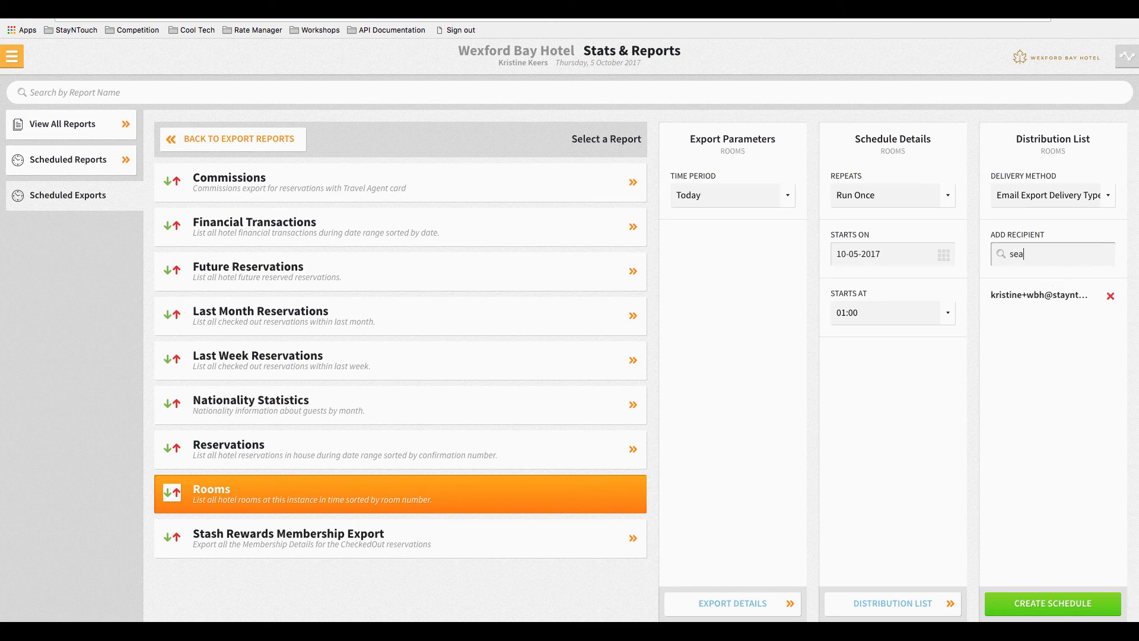
click(1035, 280)
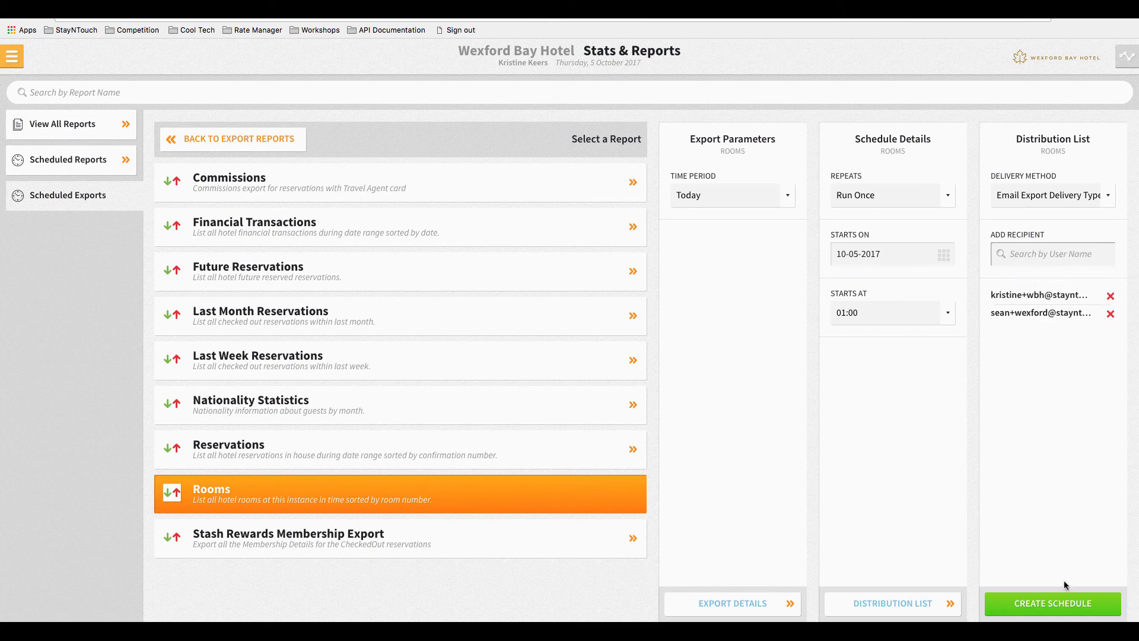
Try to create the new Rooms export schedule, and discard it
click(1073, 610)
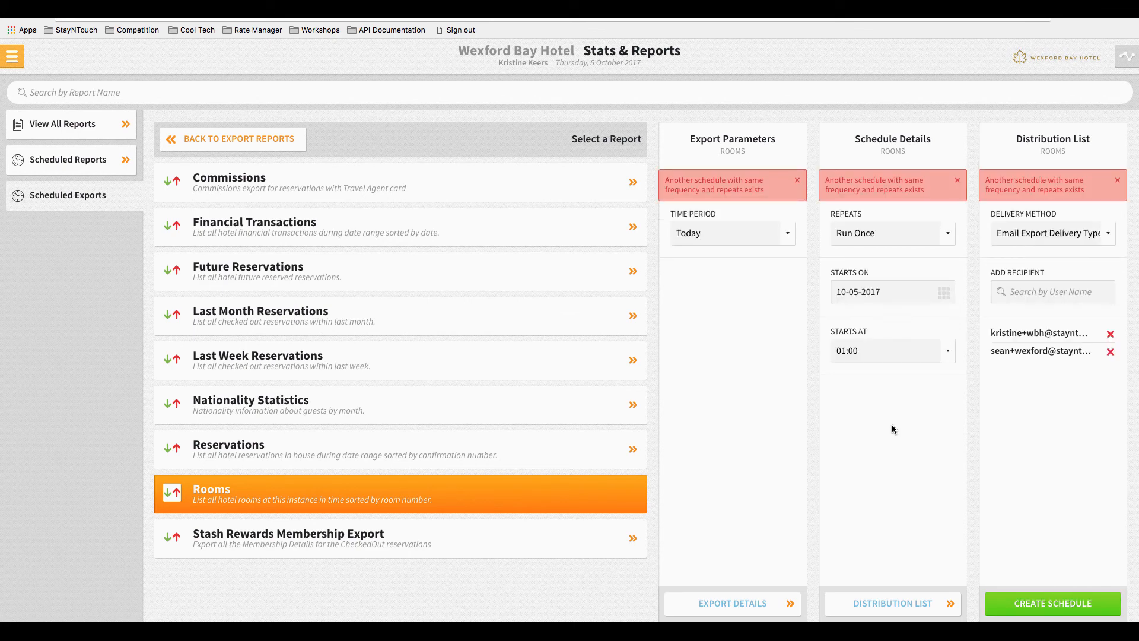
click(281, 143)
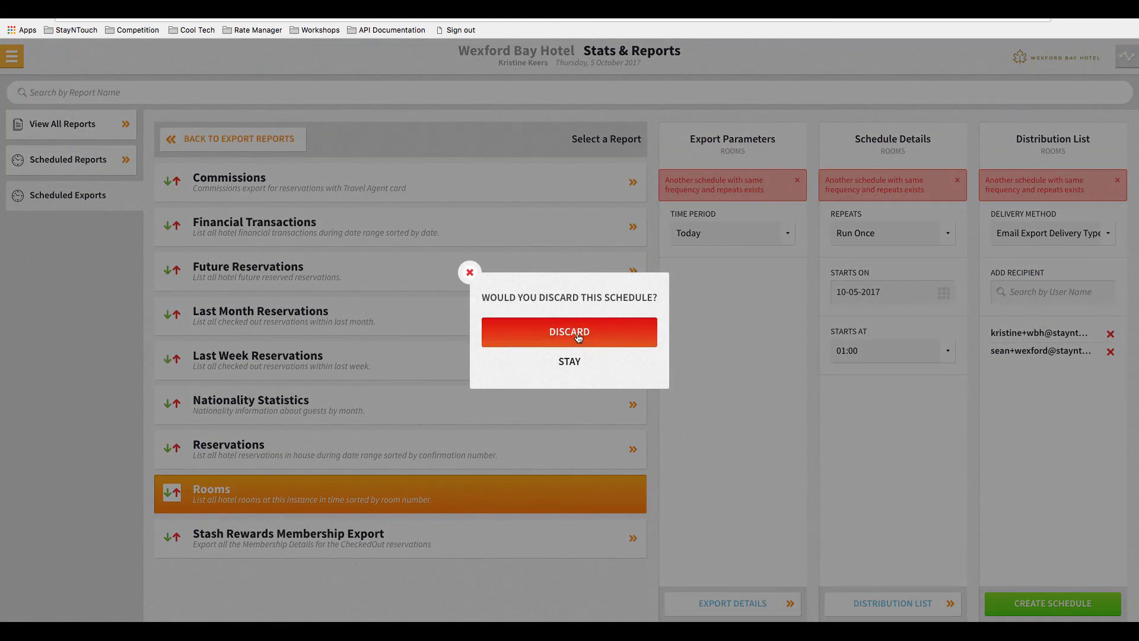
click(577, 336)
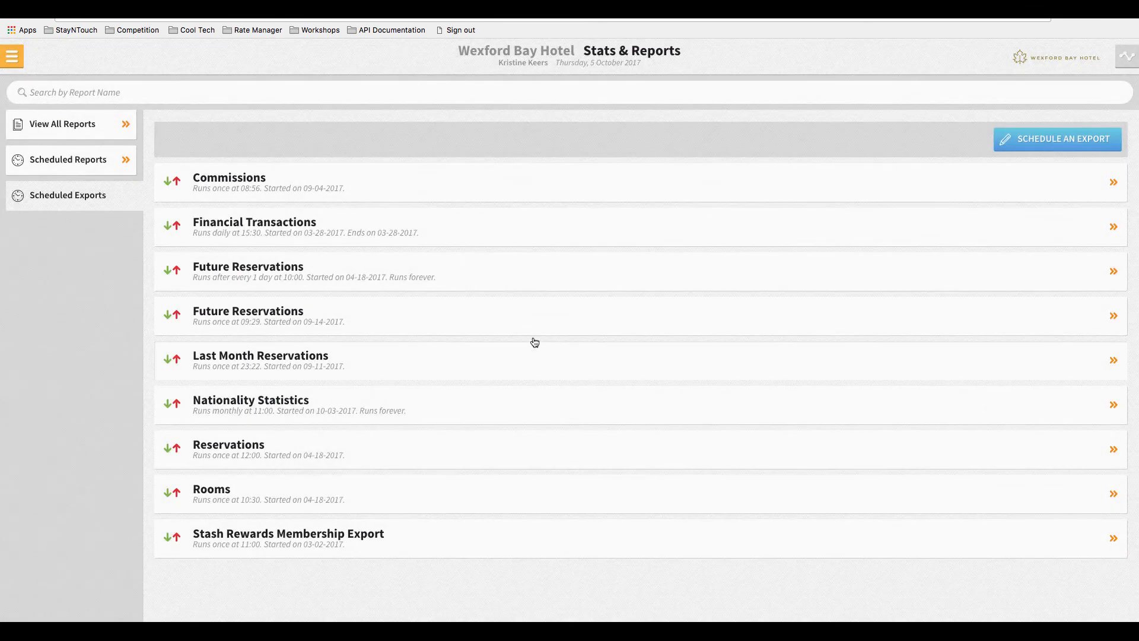
Add two recipients by user name to the existing Rooms scheduled export, and save its schedule
click(263, 505)
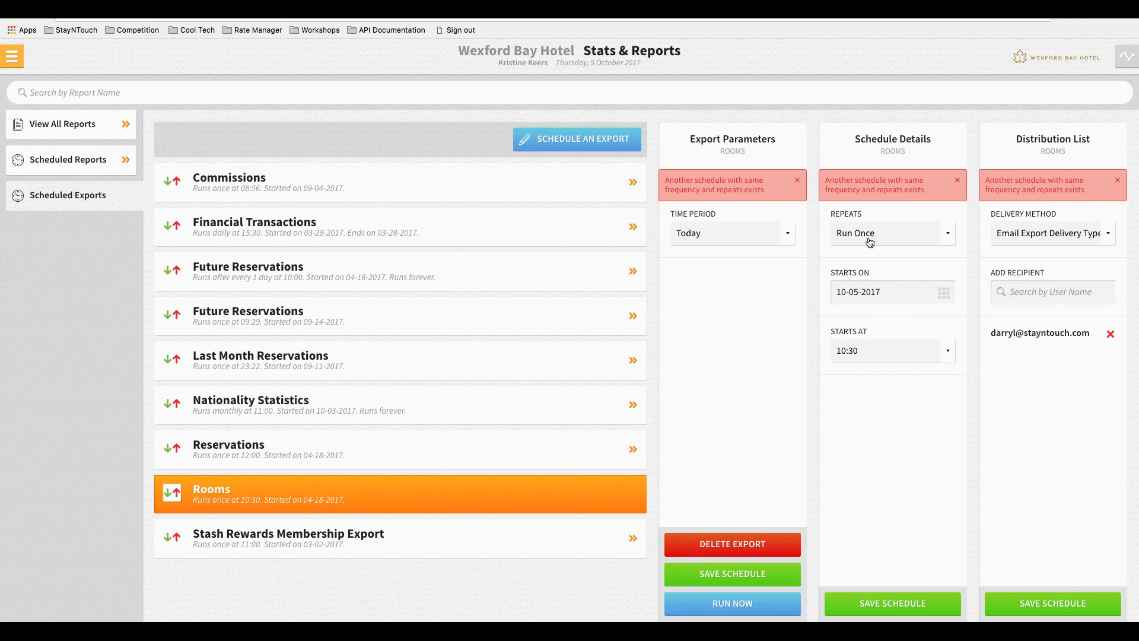
click(1032, 291)
text(kris)
click(1031, 320)
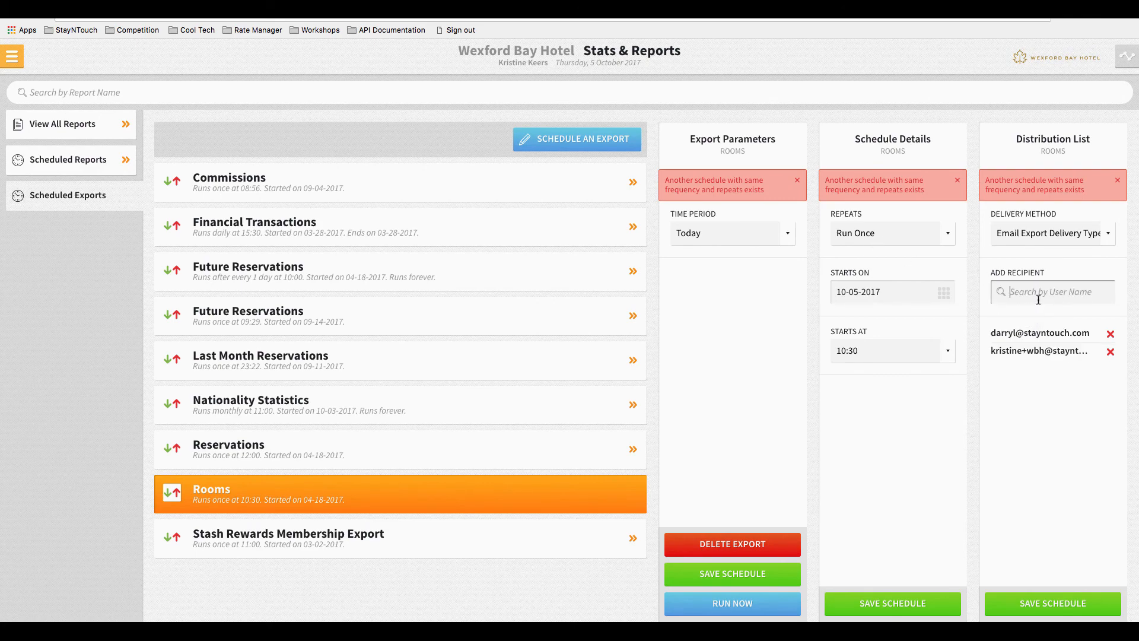
click(1042, 292)
text(sea)
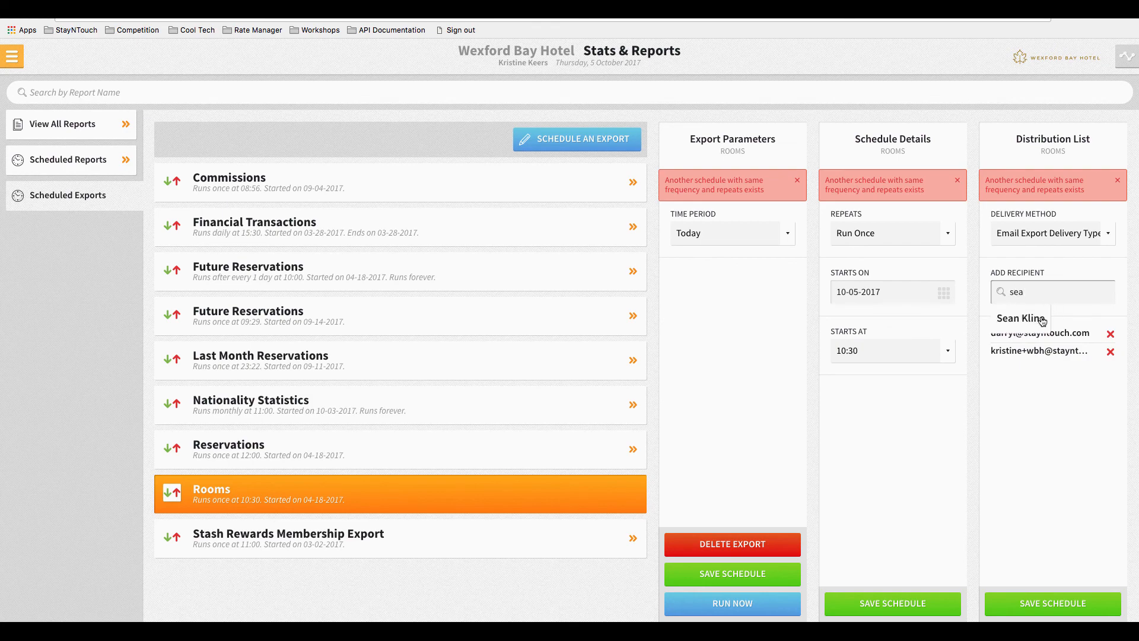
click(1035, 320)
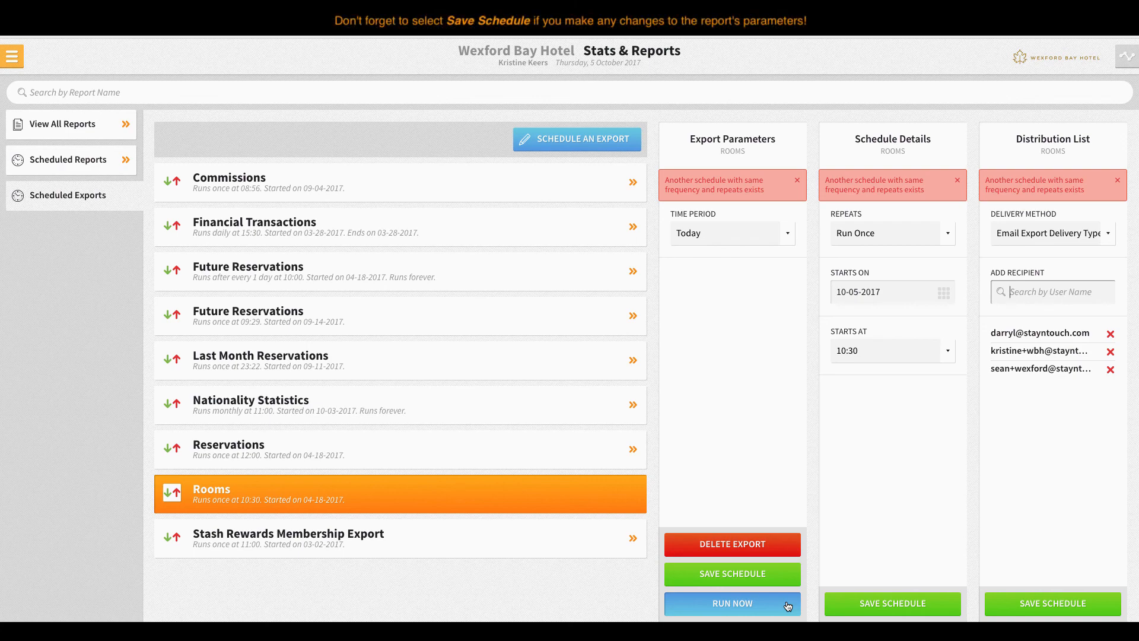
click(1035, 602)
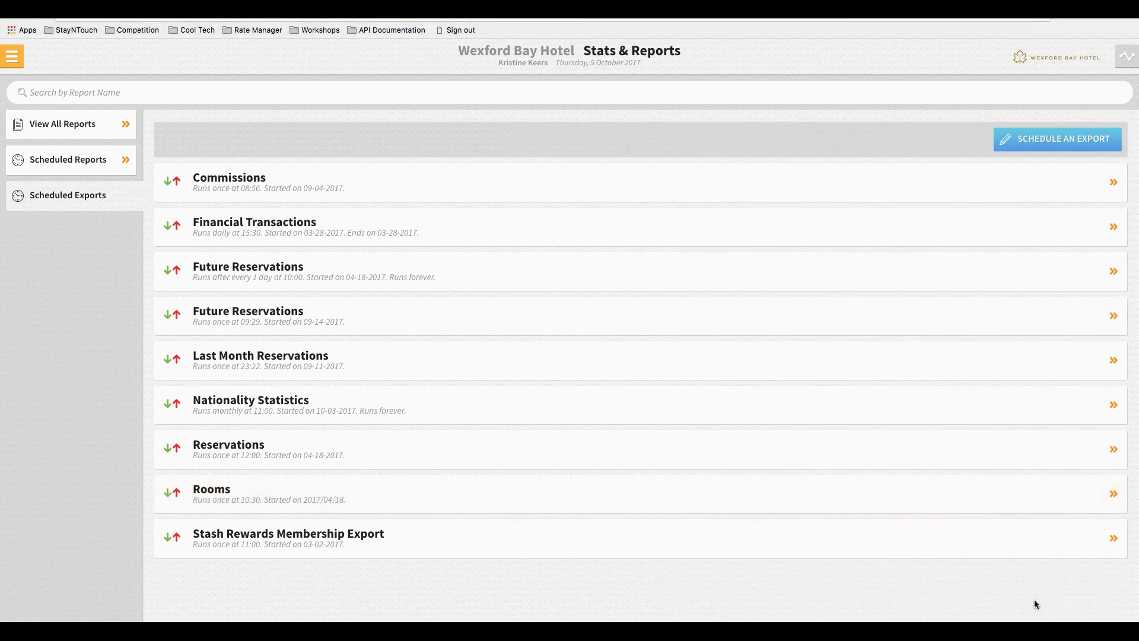